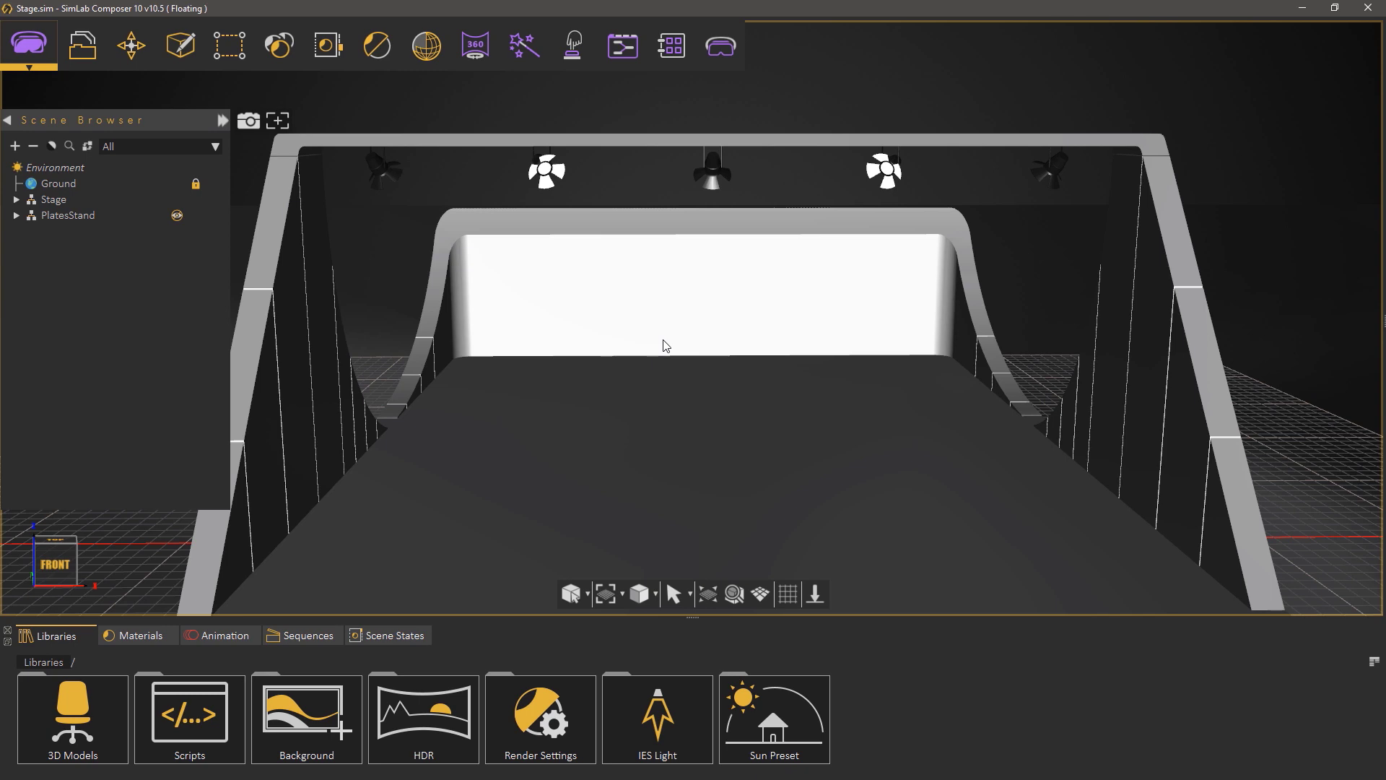
Step: Import the Cabinet.fbx model from the Cabinet Model folder into the stage scene
{"action": "middle_click_drag", "start_coordinate": [780, 353], "coordinate": [731, 374]}
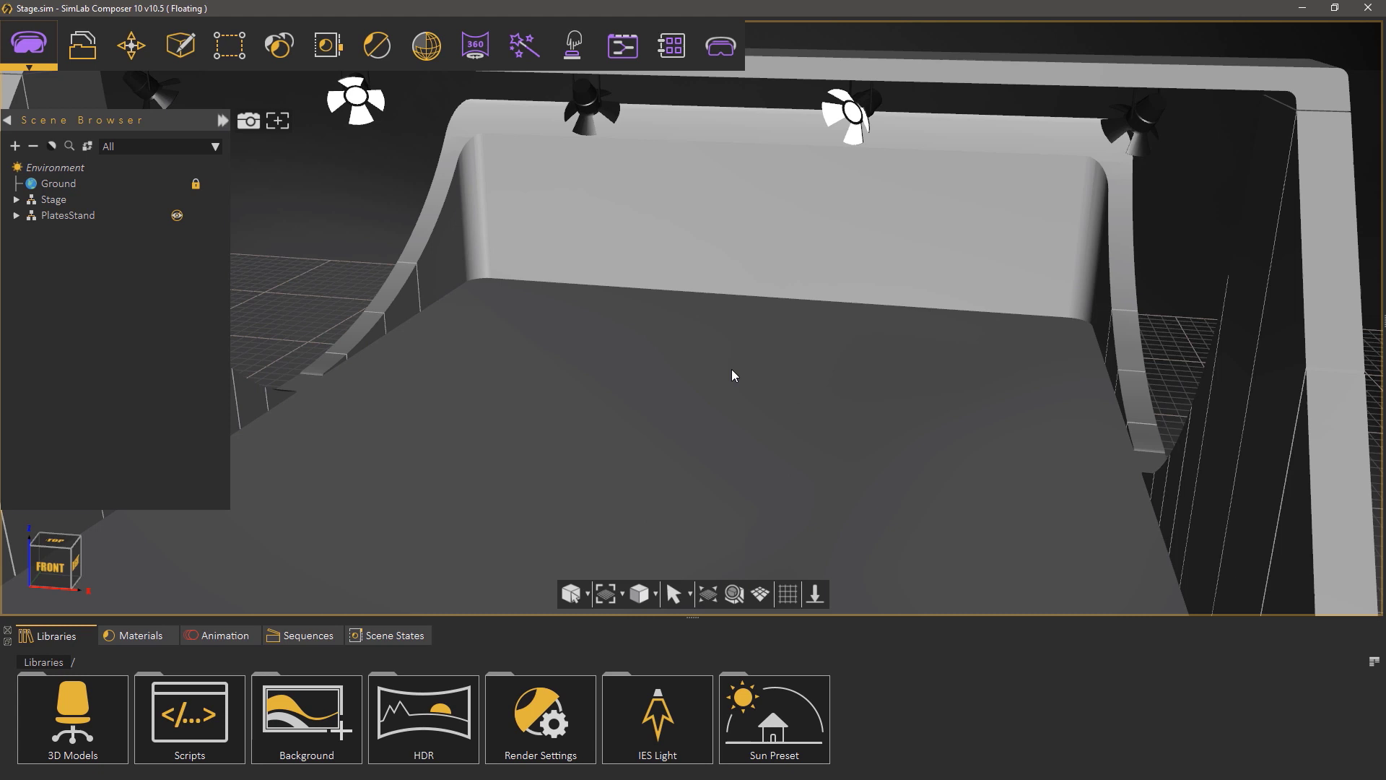
{"action": "left_click", "coordinate": [82, 45]}
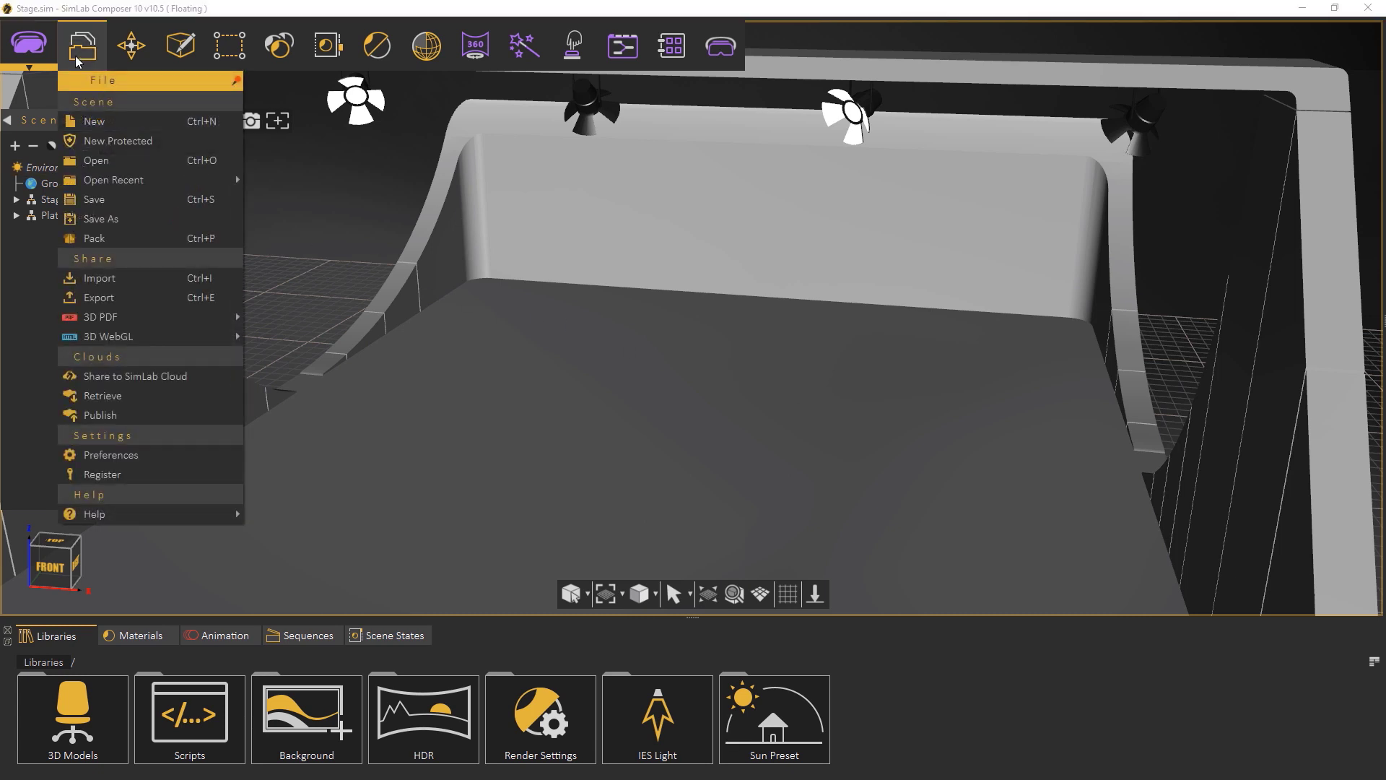
{"action": "left_click", "coordinate": [111, 276]}
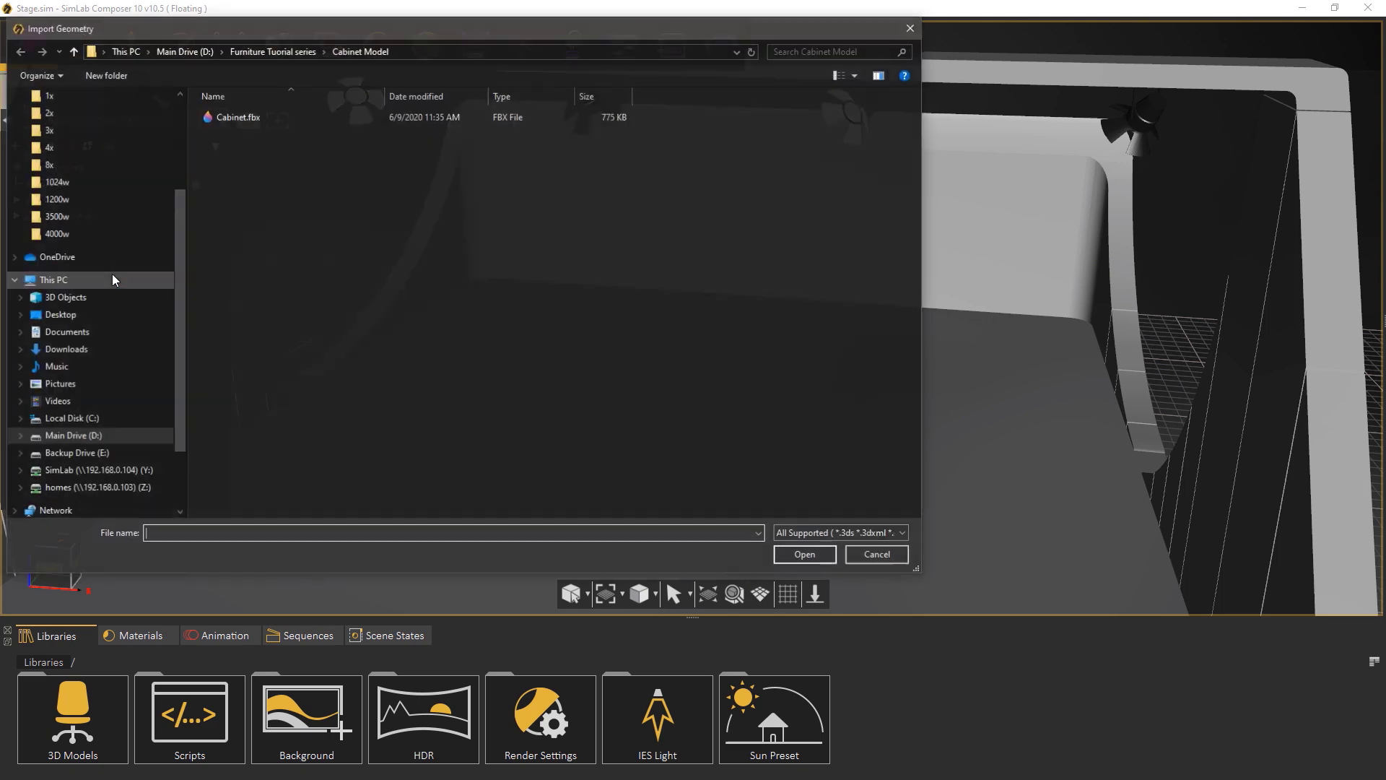
{"action": "left_click", "coordinate": [852, 533]}
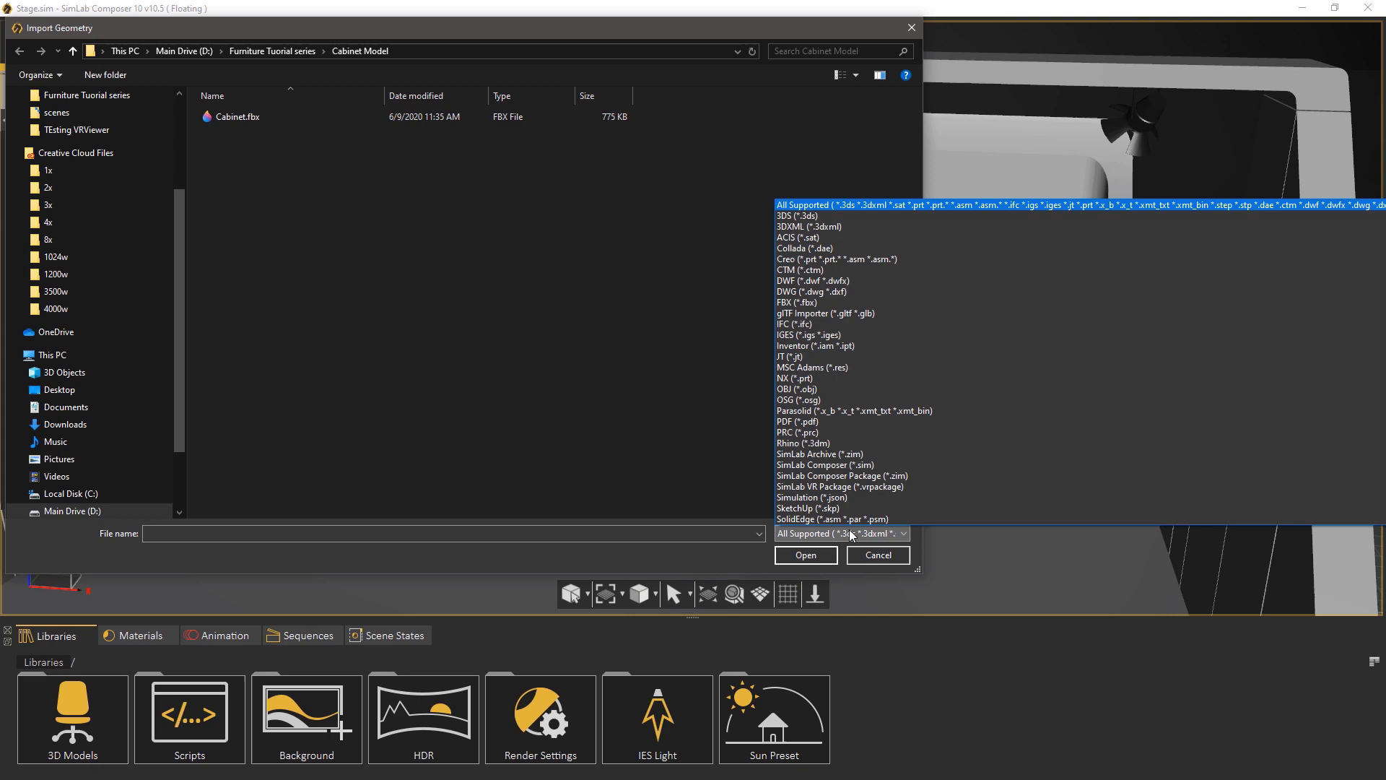
{"action": "left_click", "coordinate": [850, 533]}
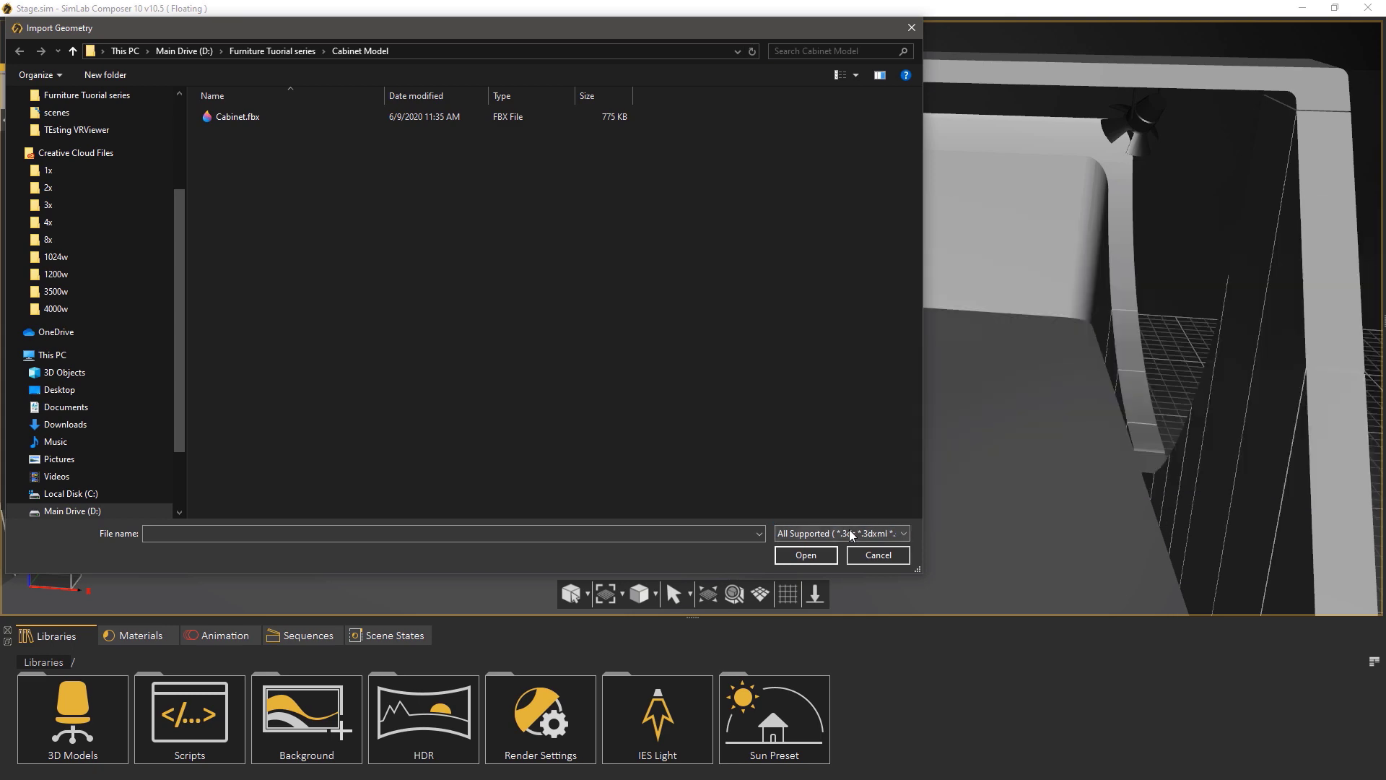
{"action": "left_click", "coordinate": [258, 119]}
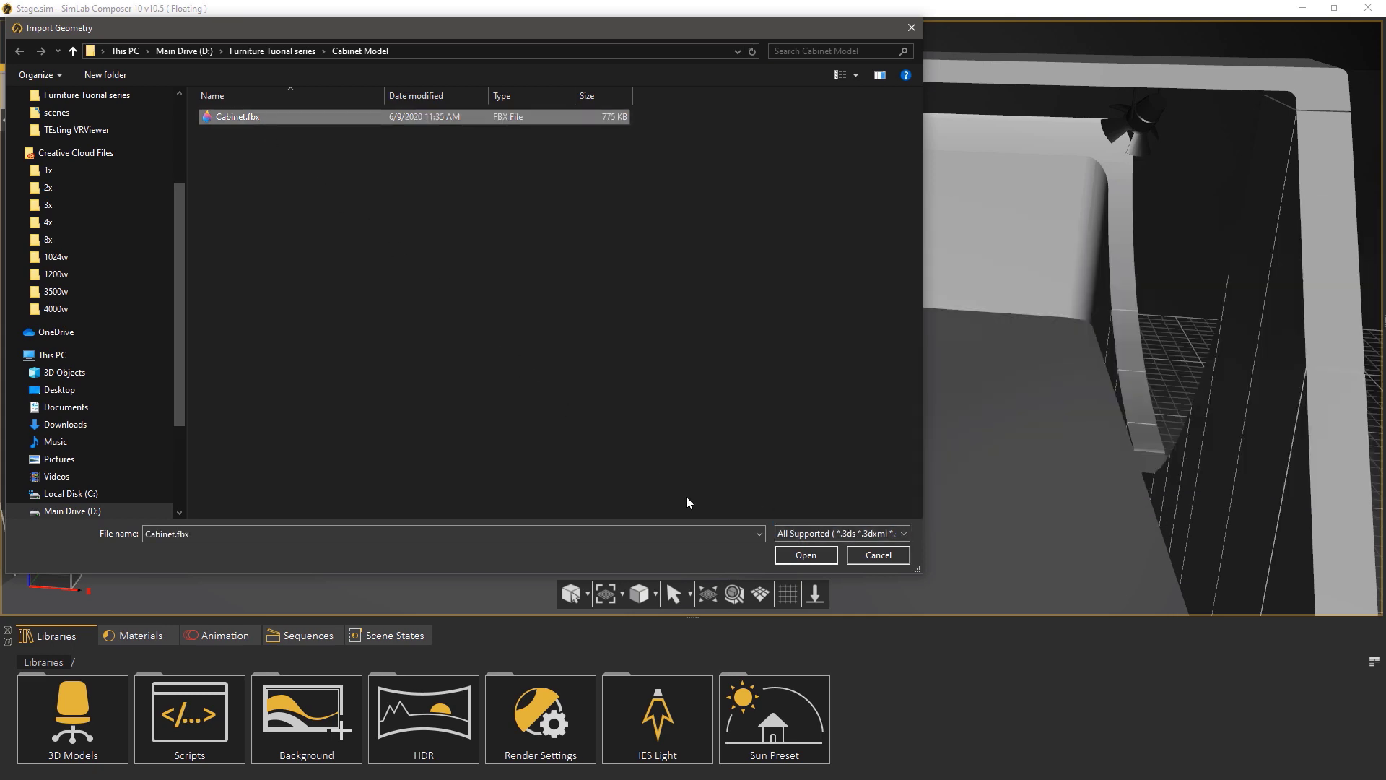
{"action": "left_click", "coordinate": [783, 555]}
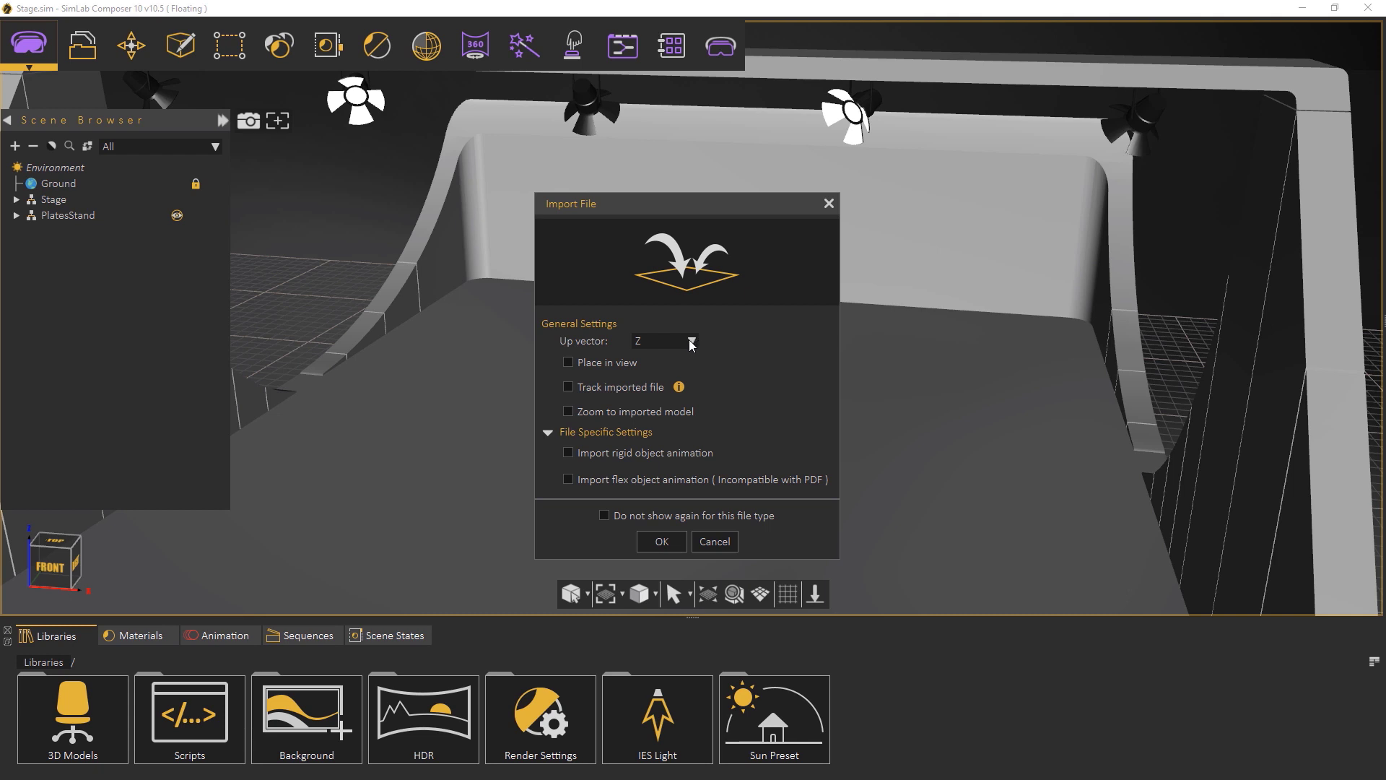
{"action": "left_click", "coordinate": [628, 368]}
{"action": "left_click", "coordinate": [660, 542]}
Step: Snap the imported cabinet onto the stage floor so that its base rests on the surface
{"action": "scroll", "coordinate": [811, 404], "scroll_direction": "up", "scroll_amount": 4}
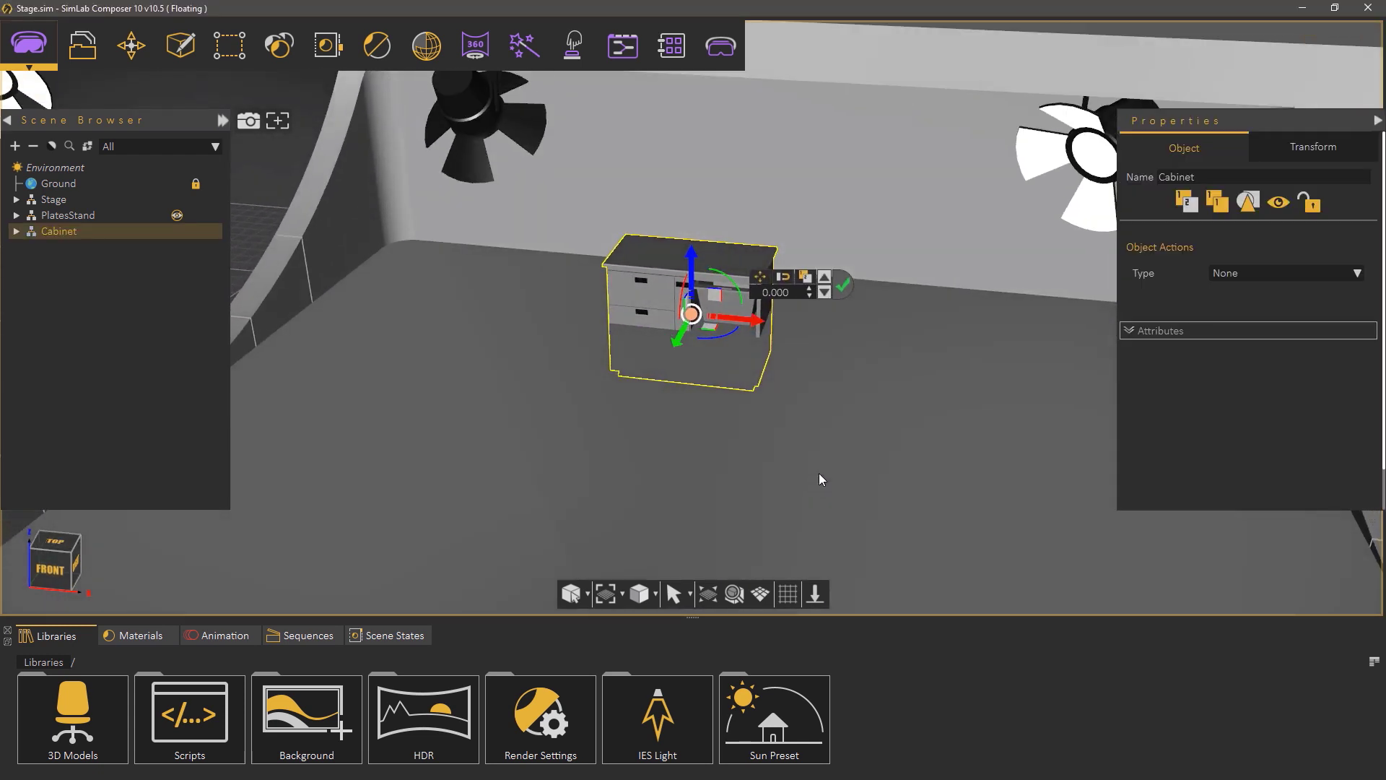
{"action": "middle_click_drag", "start_coordinate": [819, 479], "coordinate": [767, 425]}
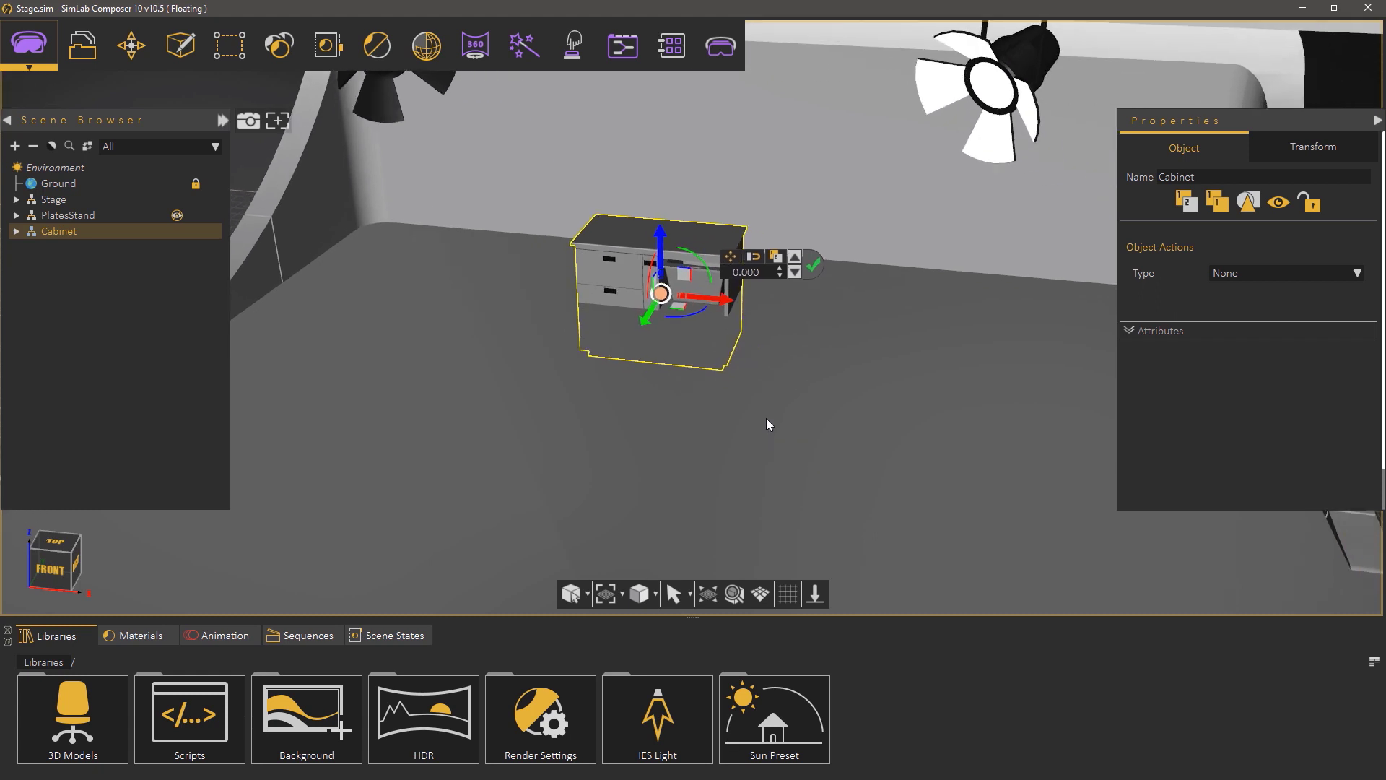
{"action": "left_click", "coordinate": [754, 259]}
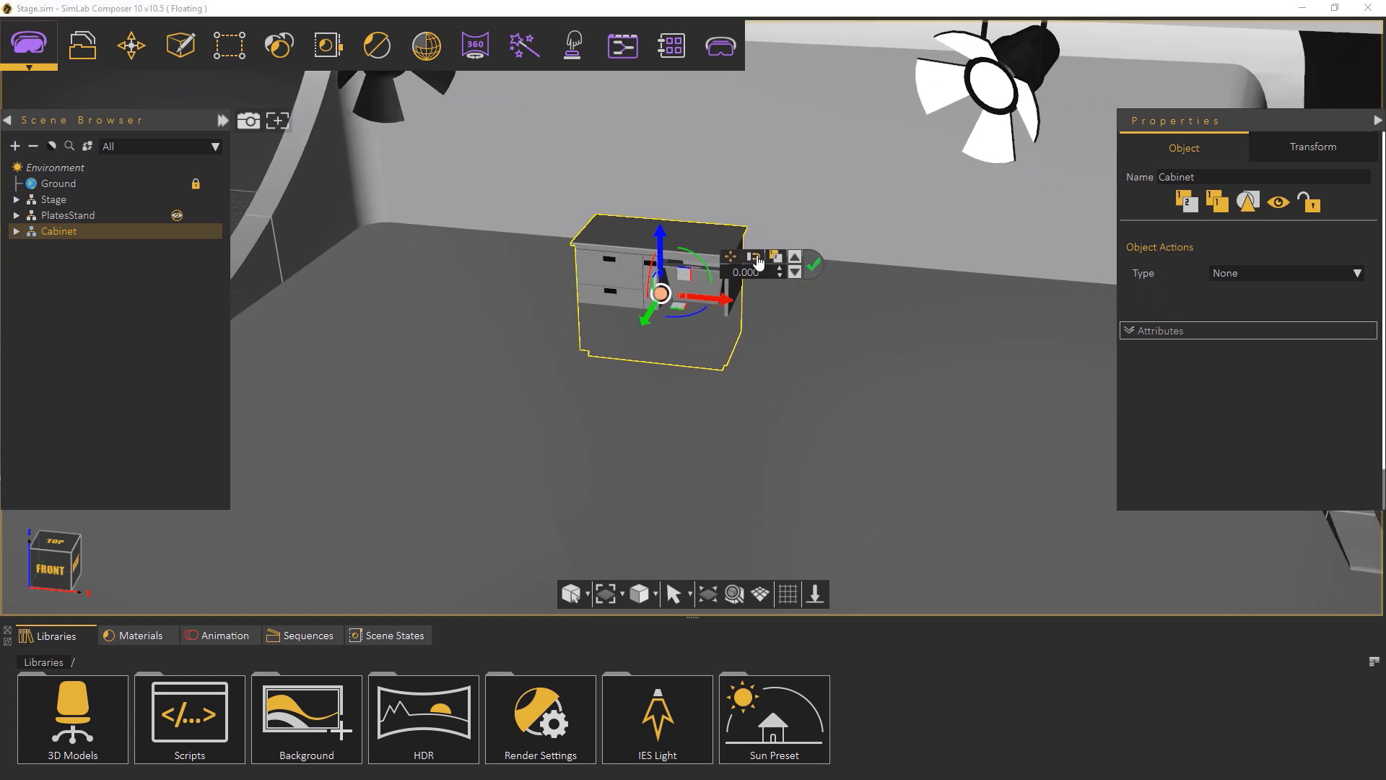
{"action": "left_click", "coordinate": [696, 405]}
{"action": "left_click_drag", "start_coordinate": [690, 411], "coordinate": [776, 457]}
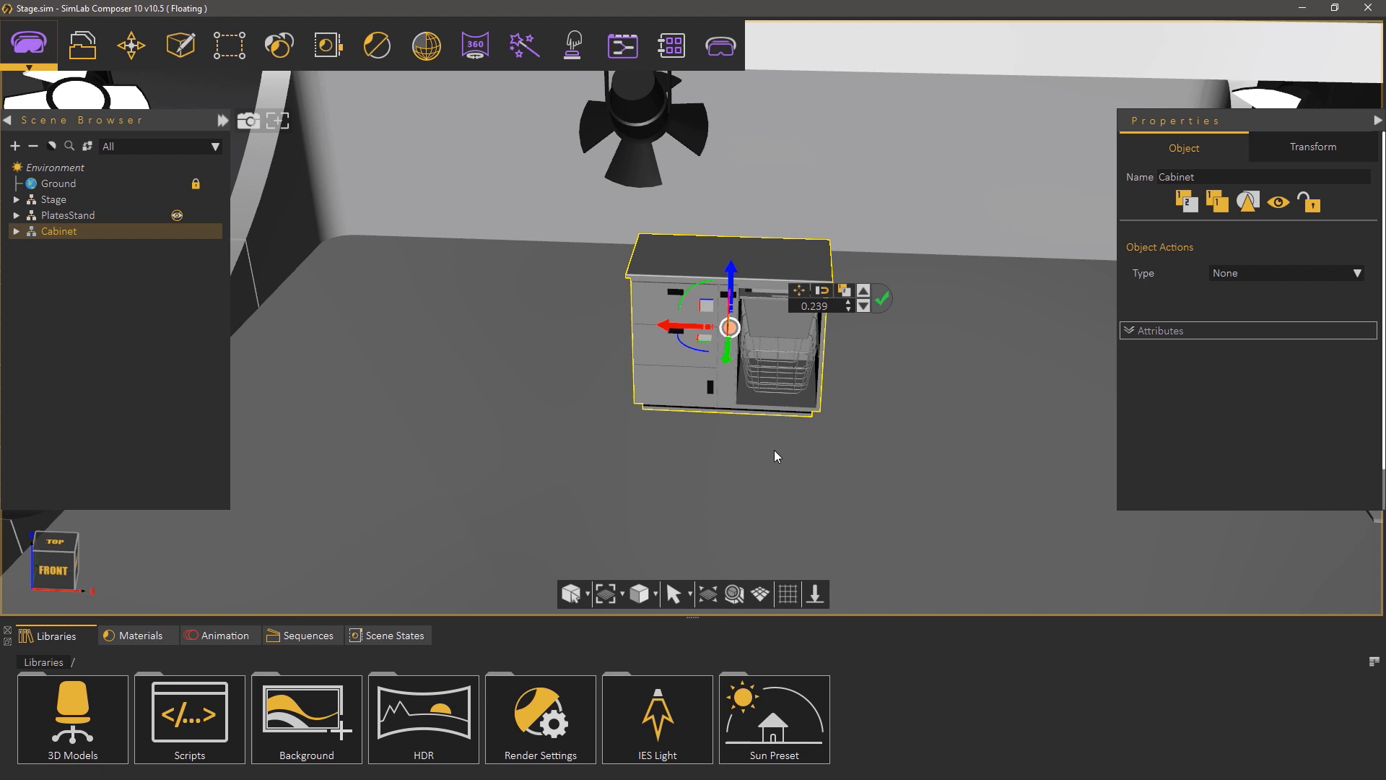
Step: Shift the cabinet sideways along its X axis on the stage and finish the move
{"action": "scroll", "coordinate": [775, 456], "scroll_direction": "down", "scroll_amount": 5}
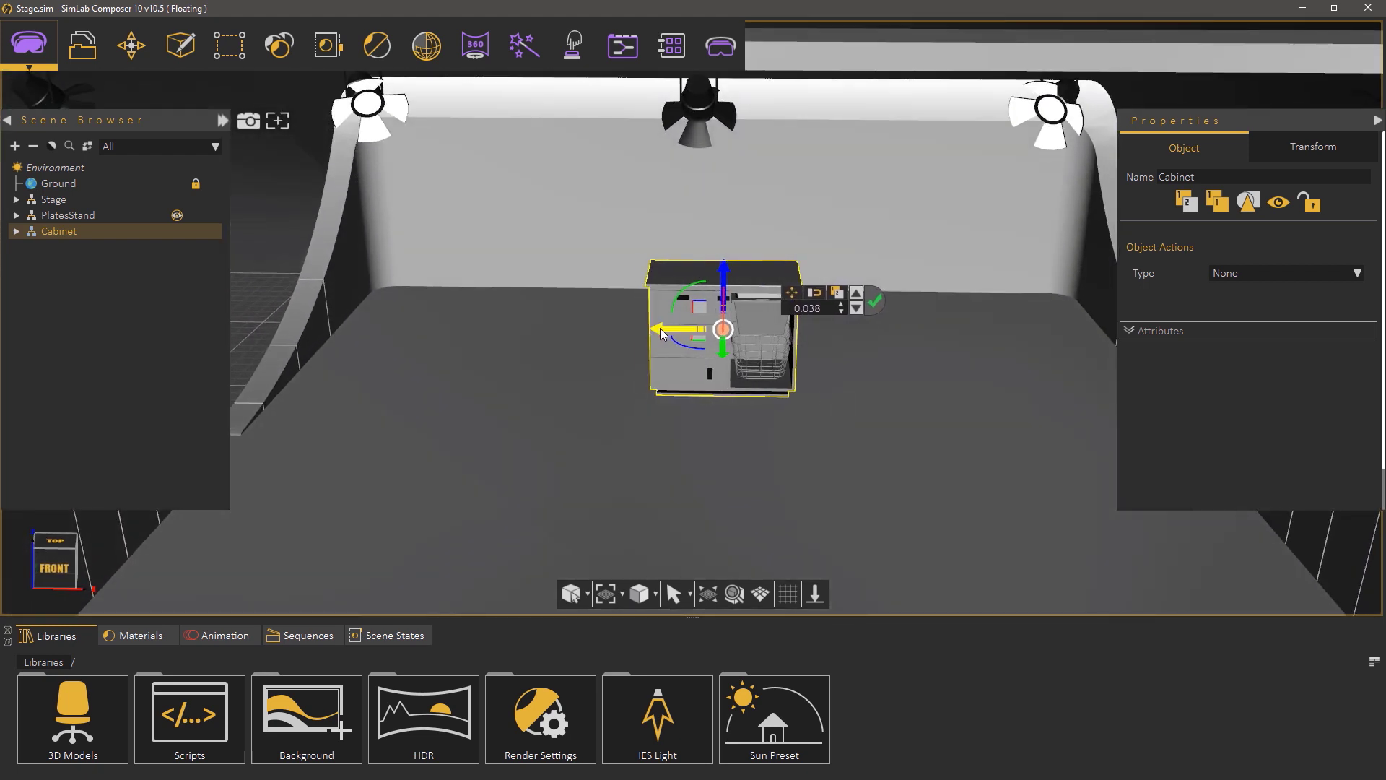
{"action": "left_click_drag", "start_coordinate": [661, 332], "coordinate": [872, 349]}
{"action": "scroll", "coordinate": [873, 374], "scroll_direction": "up", "scroll_amount": 3}
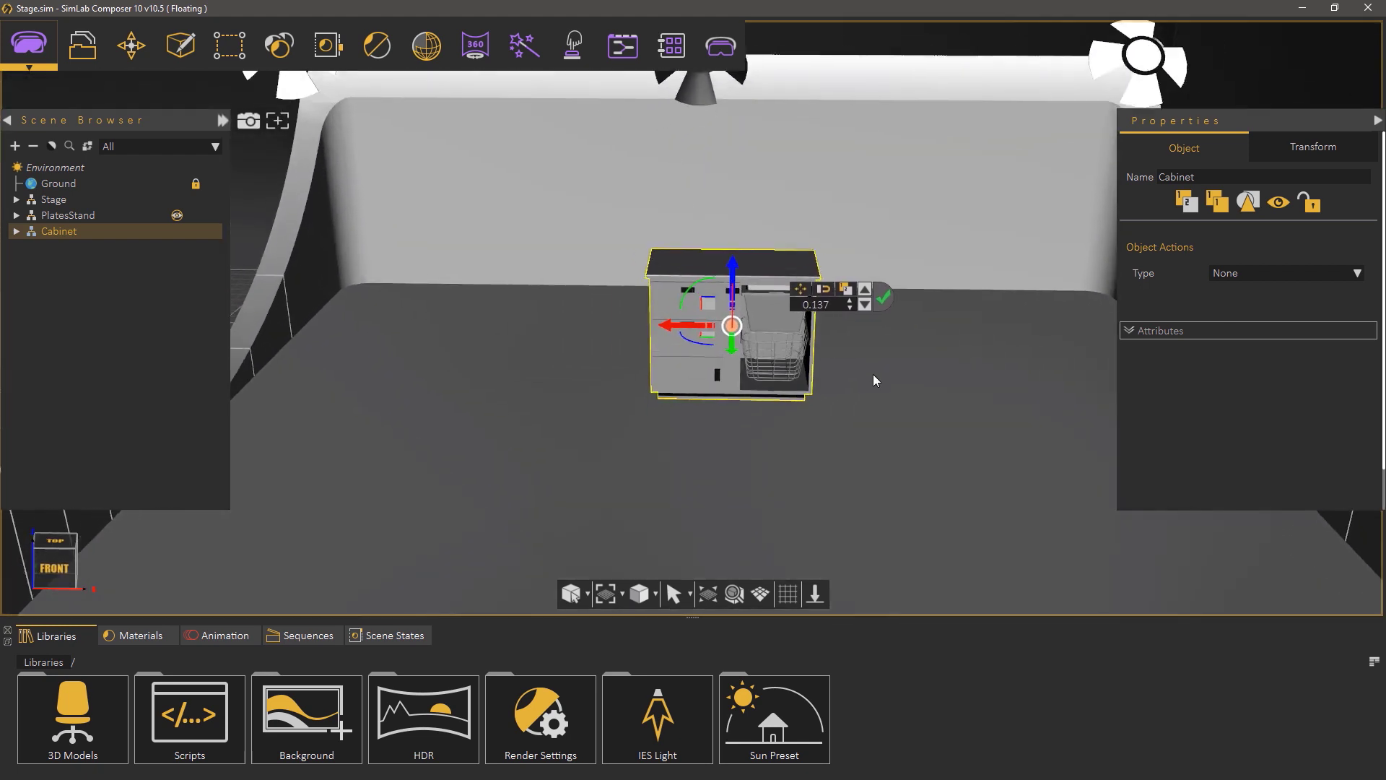
{"action": "left_click", "coordinate": [885, 300]}
Step: Change the upper drawer front's CabinetColor1 material to the Plastic type with the orange colour #b77a34
{"action": "middle_click_drag", "start_coordinate": [898, 313], "coordinate": [699, 280]}
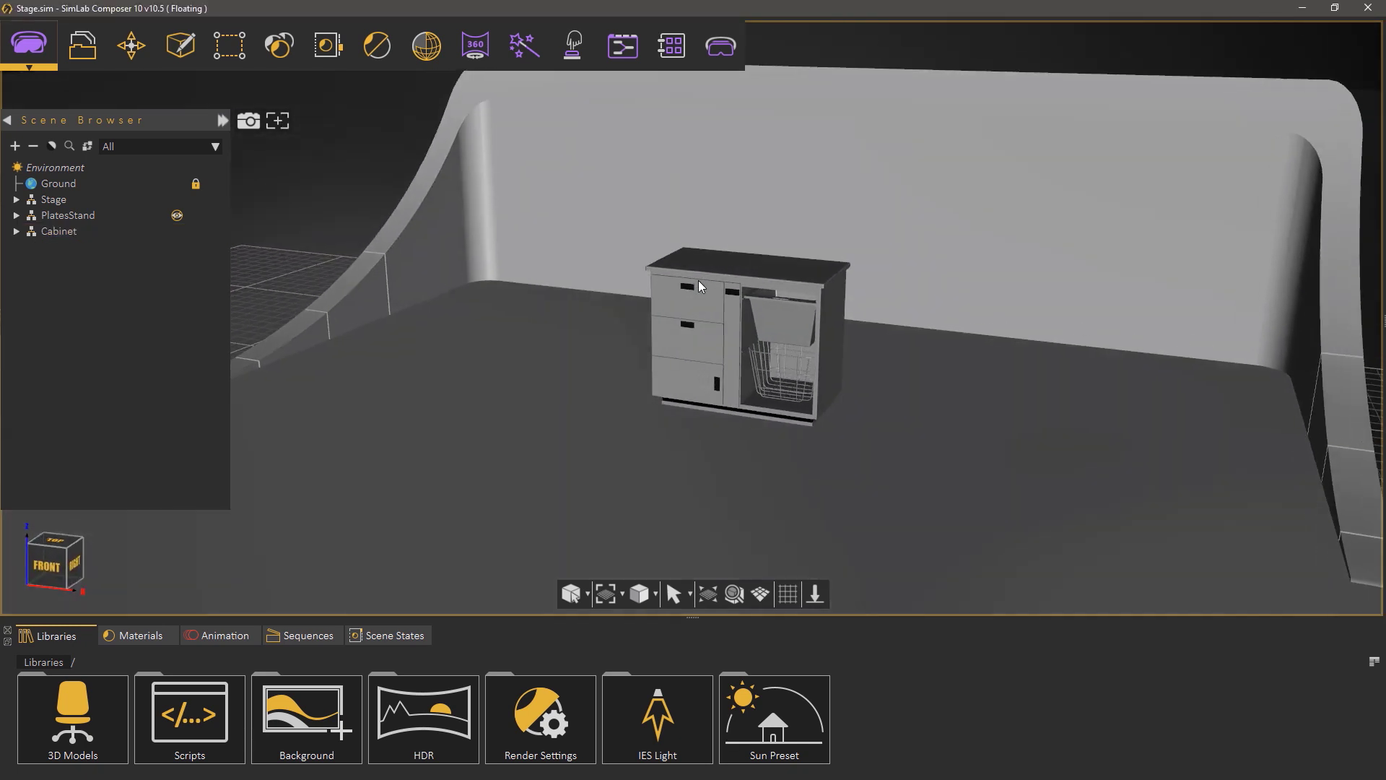
{"action": "scroll", "coordinate": [786, 371], "scroll_direction": "up", "scroll_amount": 5}
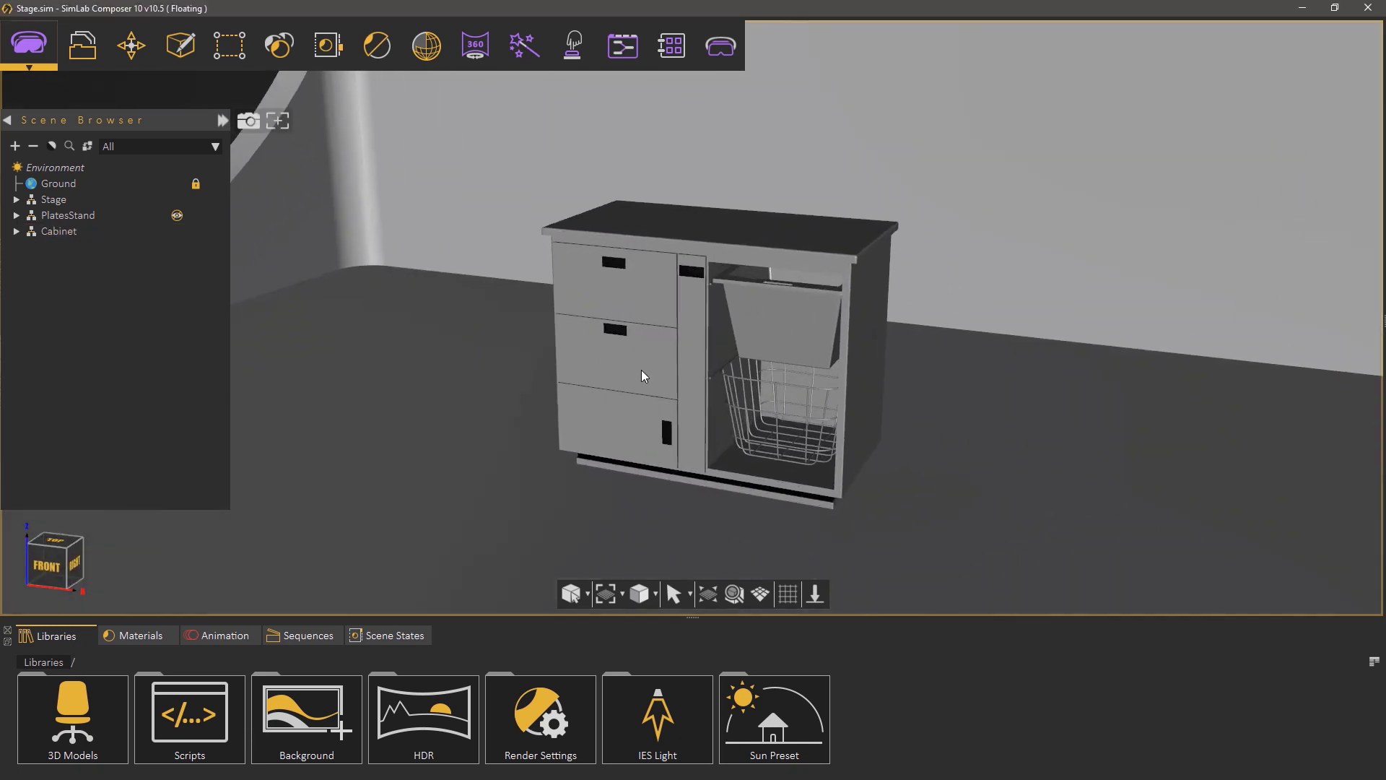
{"action": "left_click", "coordinate": [640, 300]}
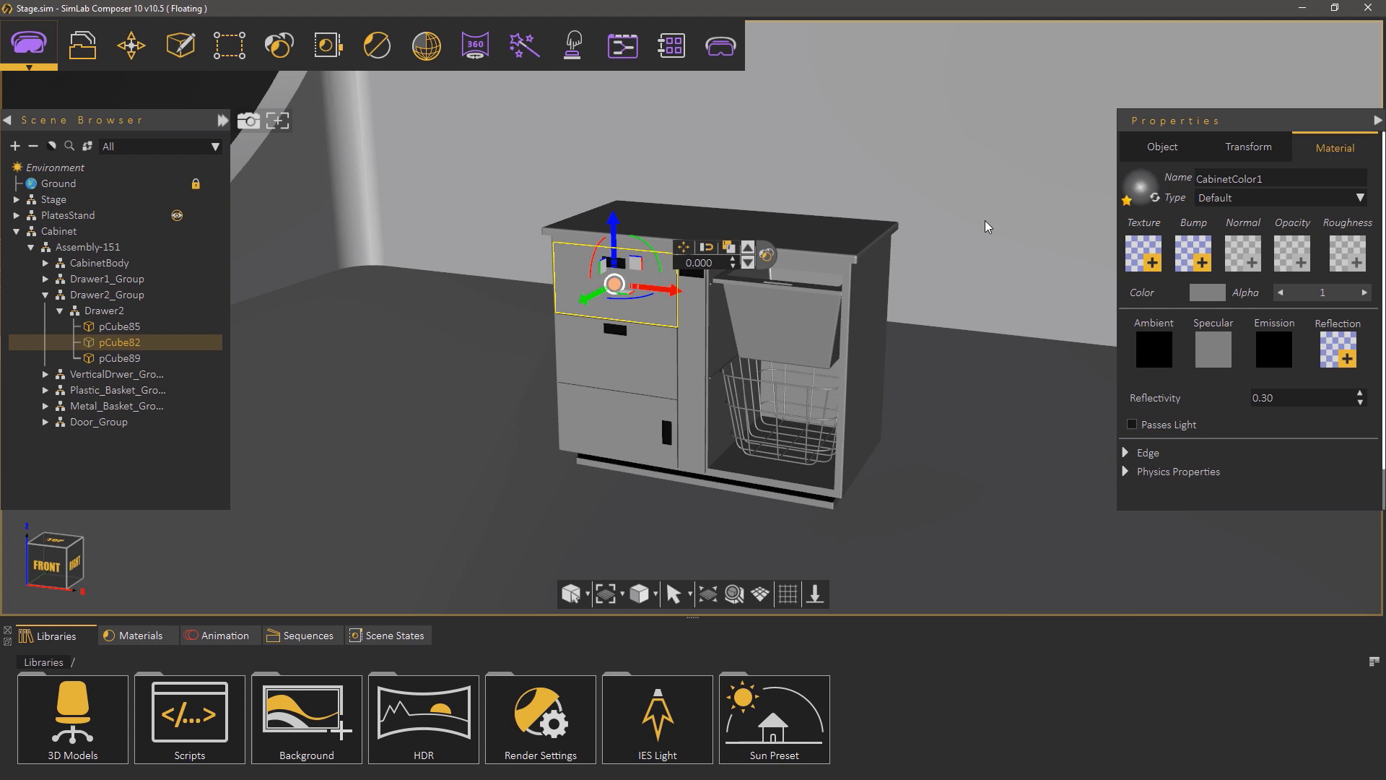
{"action": "left_click", "coordinate": [1230, 198]}
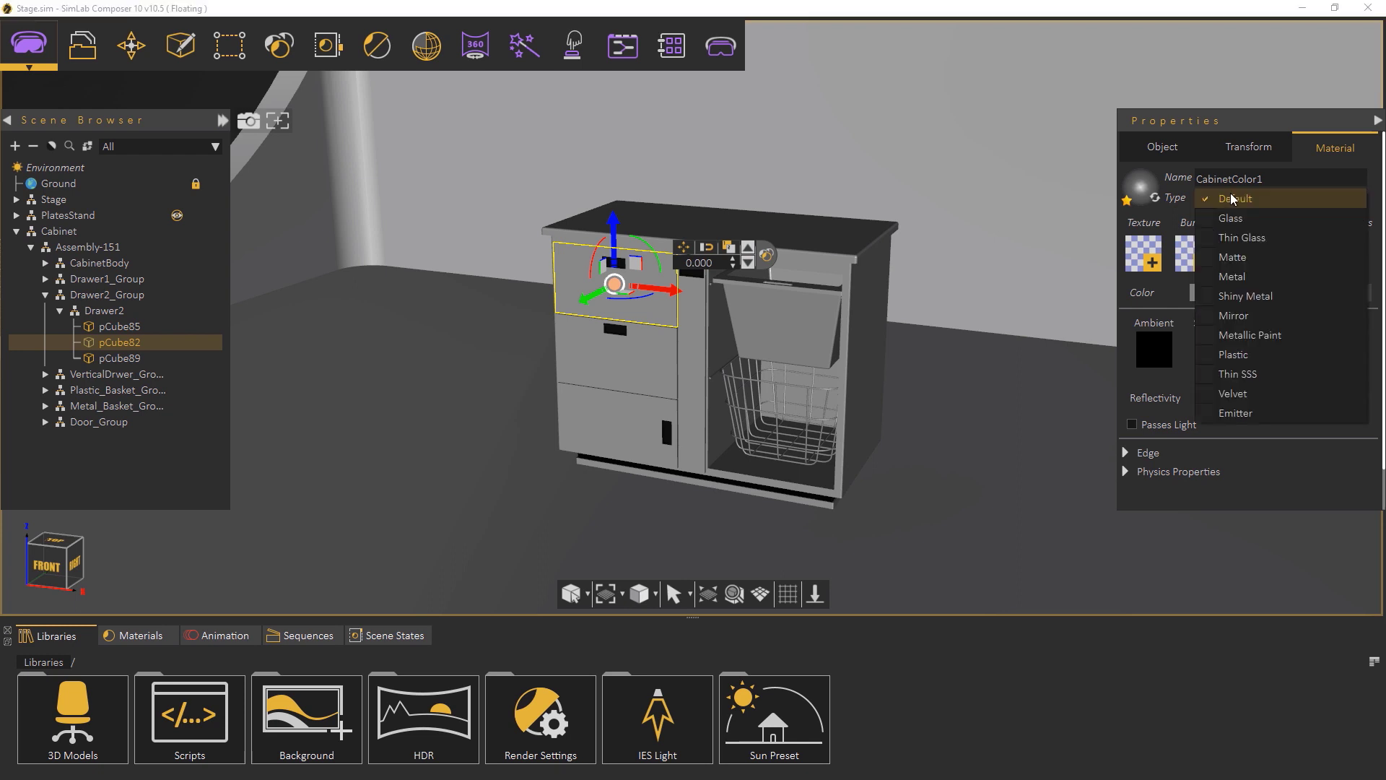
{"action": "left_click", "coordinate": [1234, 355]}
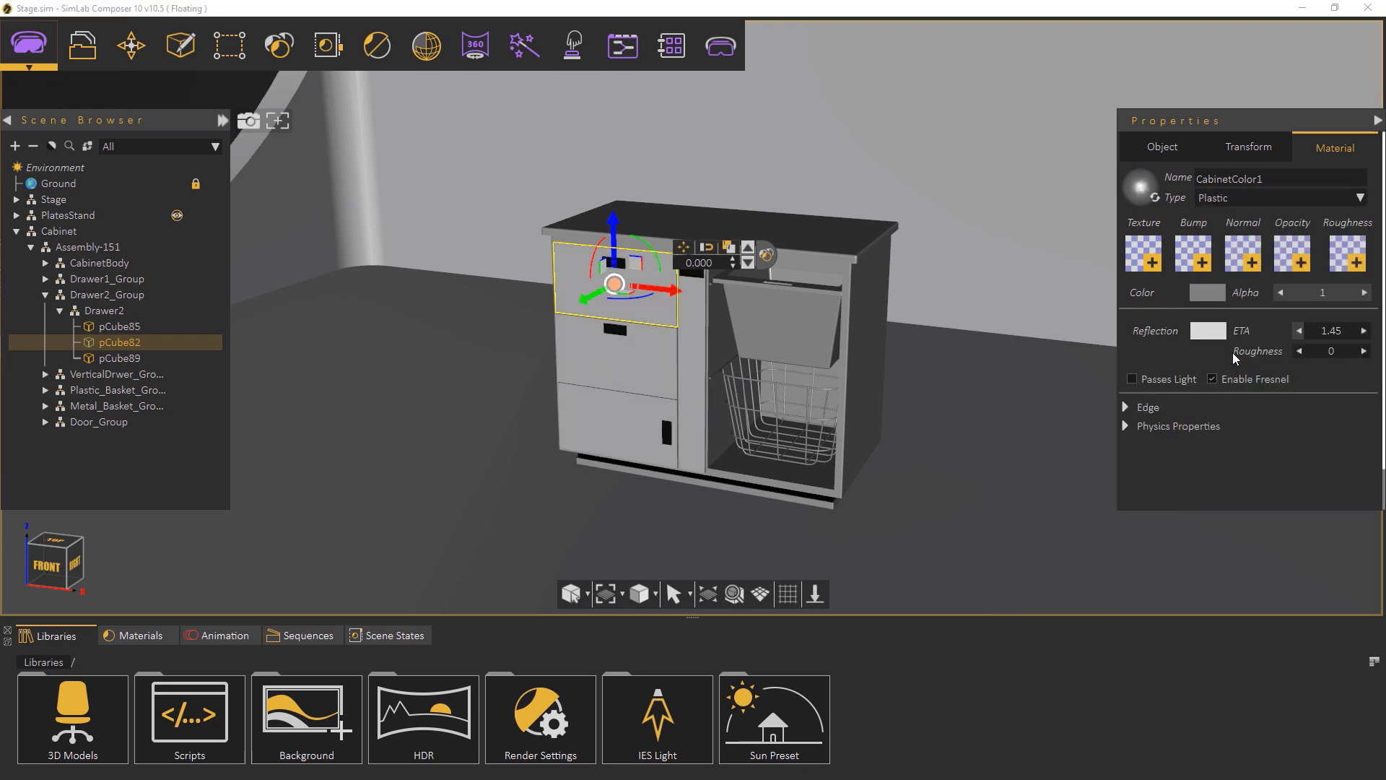
{"action": "left_click", "coordinate": [1215, 297]}
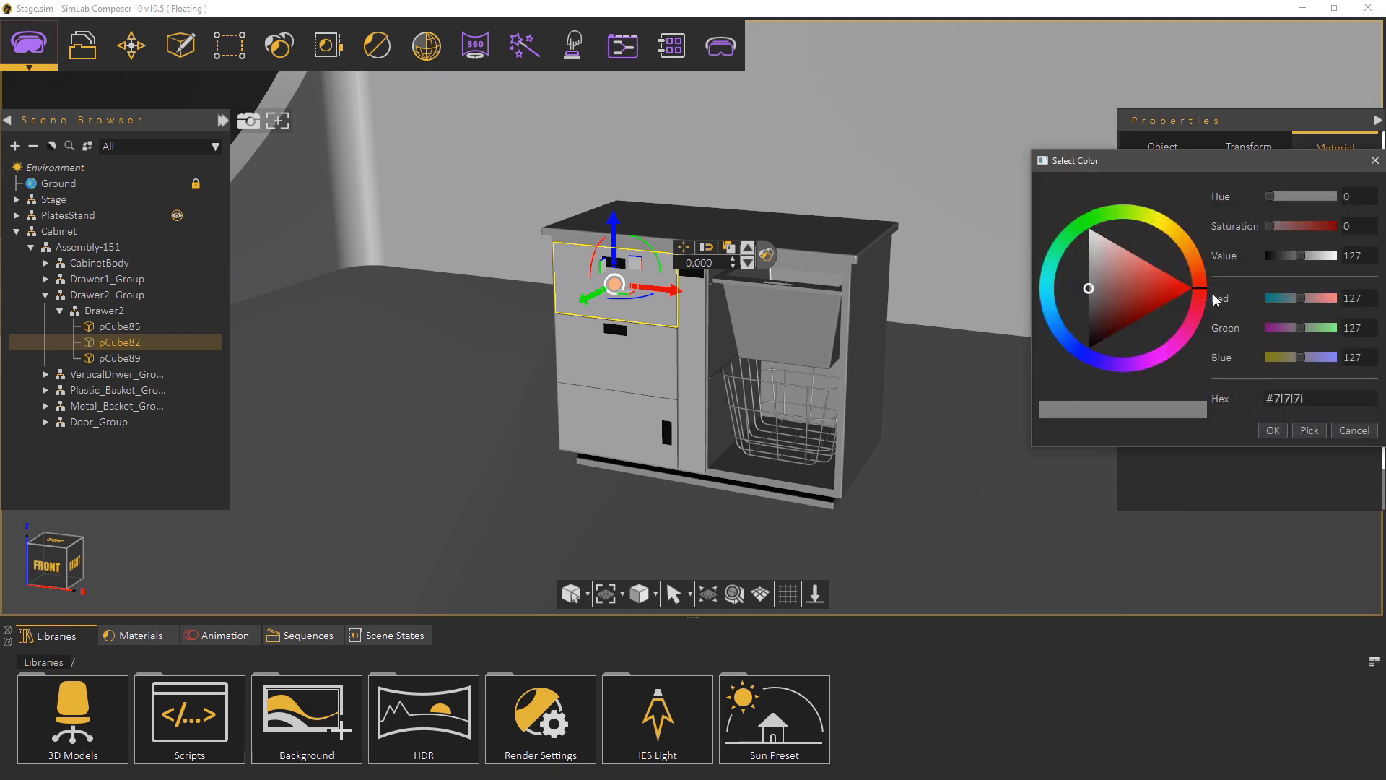
{"action": "mouse_move", "coordinate": [1207, 284]}
{"action": "left_mouse_down"}
{"action": "mouse_move", "coordinate": [1188, 248]}
{"action": "mouse_move", "coordinate": [1125, 284]}
{"action": "mouse_move", "coordinate": [1149, 262]}
{"action": "mouse_move", "coordinate": [1141, 283]}
{"action": "left_mouse_up"}
{"action": "left_click", "coordinate": [1125, 257]}
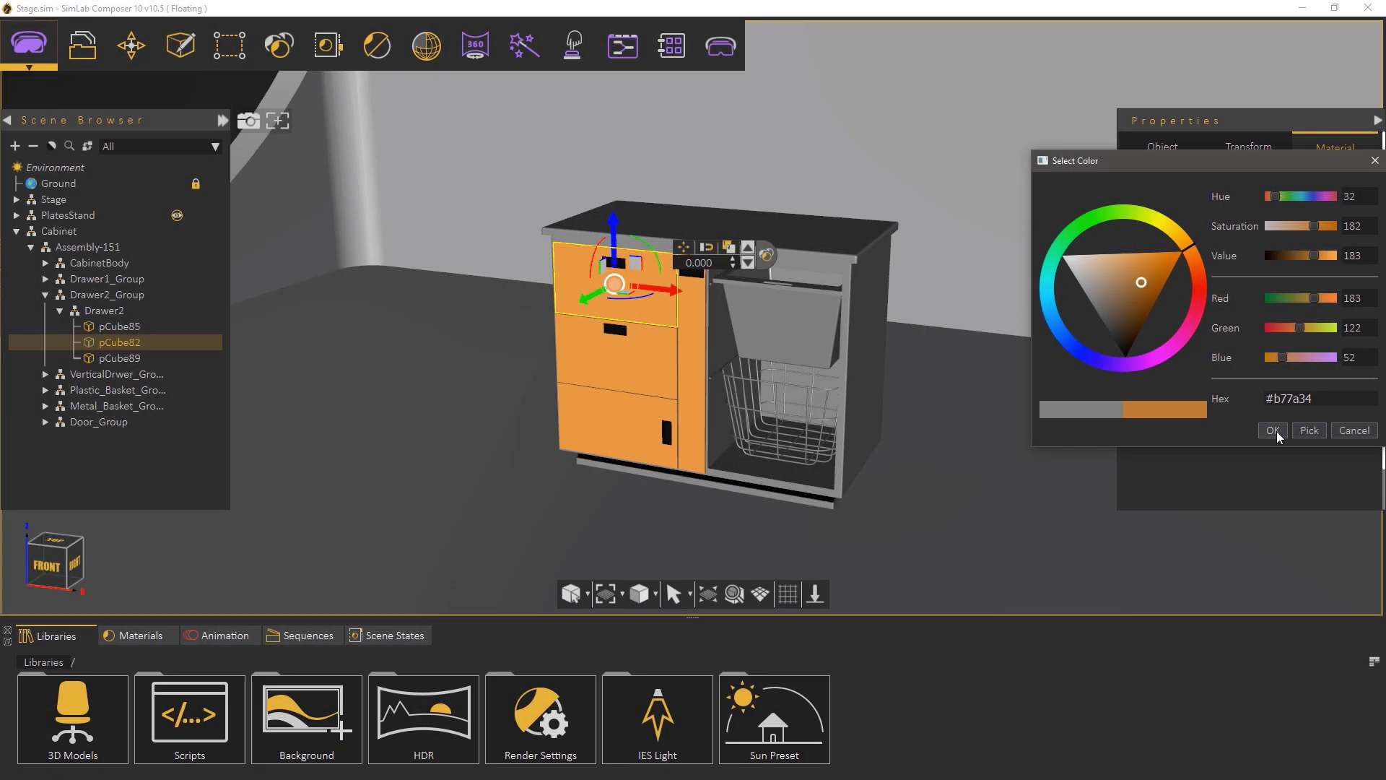
{"action": "left_click", "coordinate": [1275, 431]}
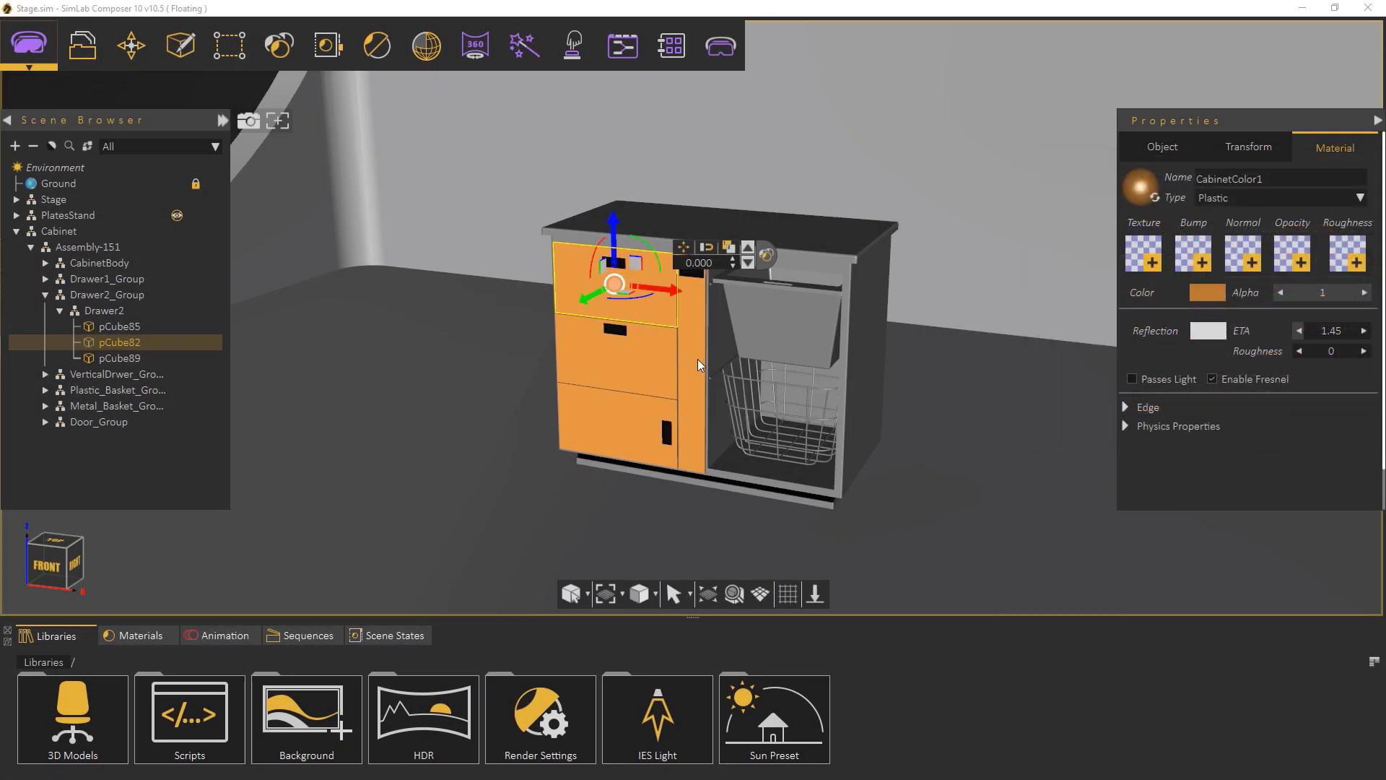
Step: Check which material the middle drawer front and the lower door of the cabinet use
{"action": "left_click", "coordinate": [630, 361]}
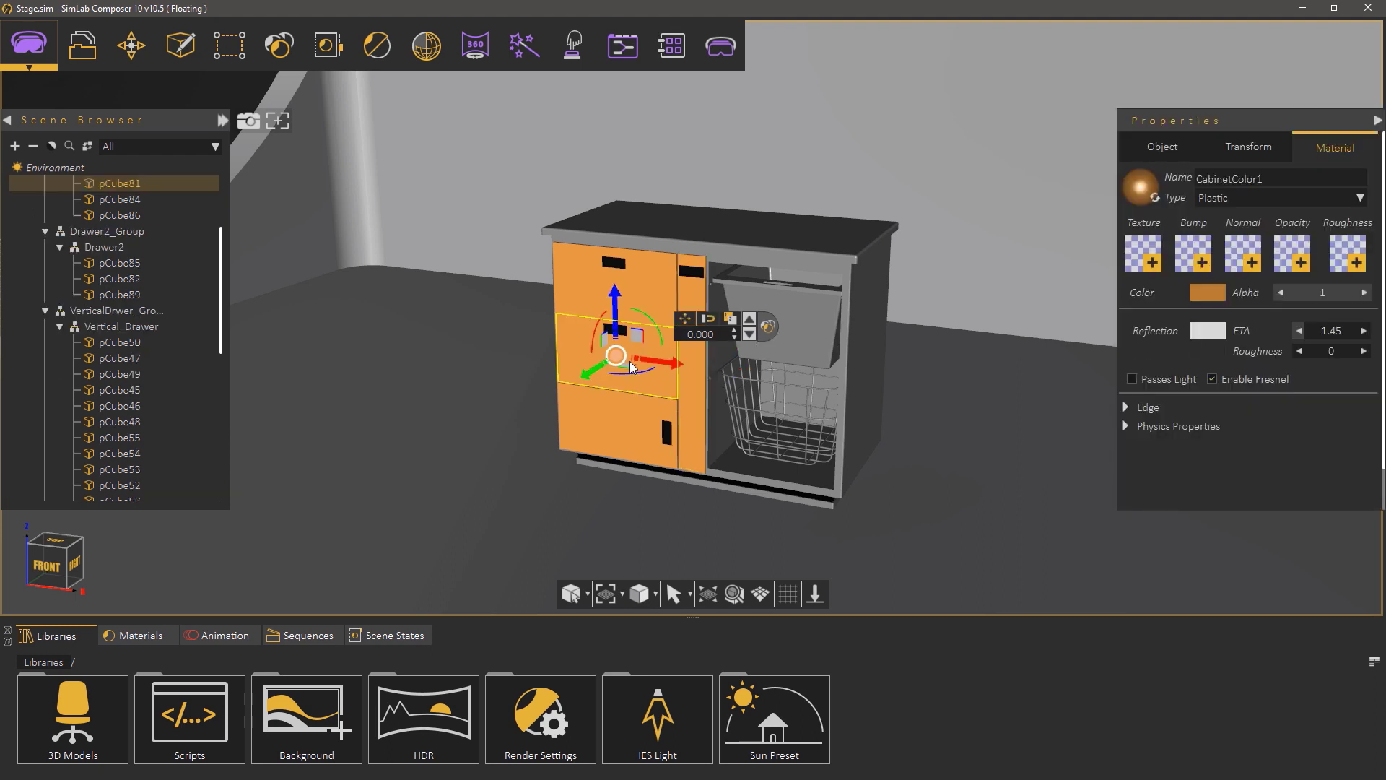
{"action": "left_click", "coordinate": [627, 426]}
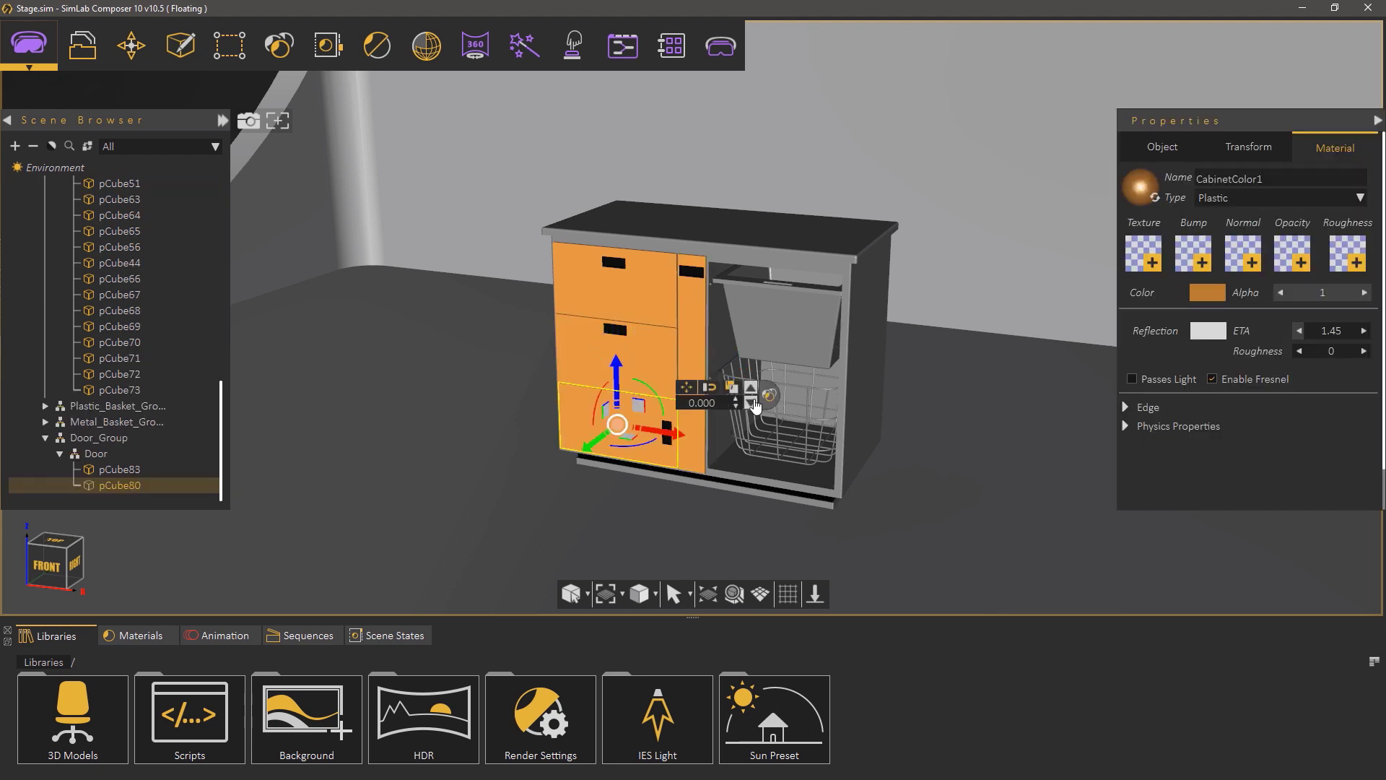
{"action": "left_click_drag", "start_coordinate": [795, 383], "coordinate": [725, 344]}
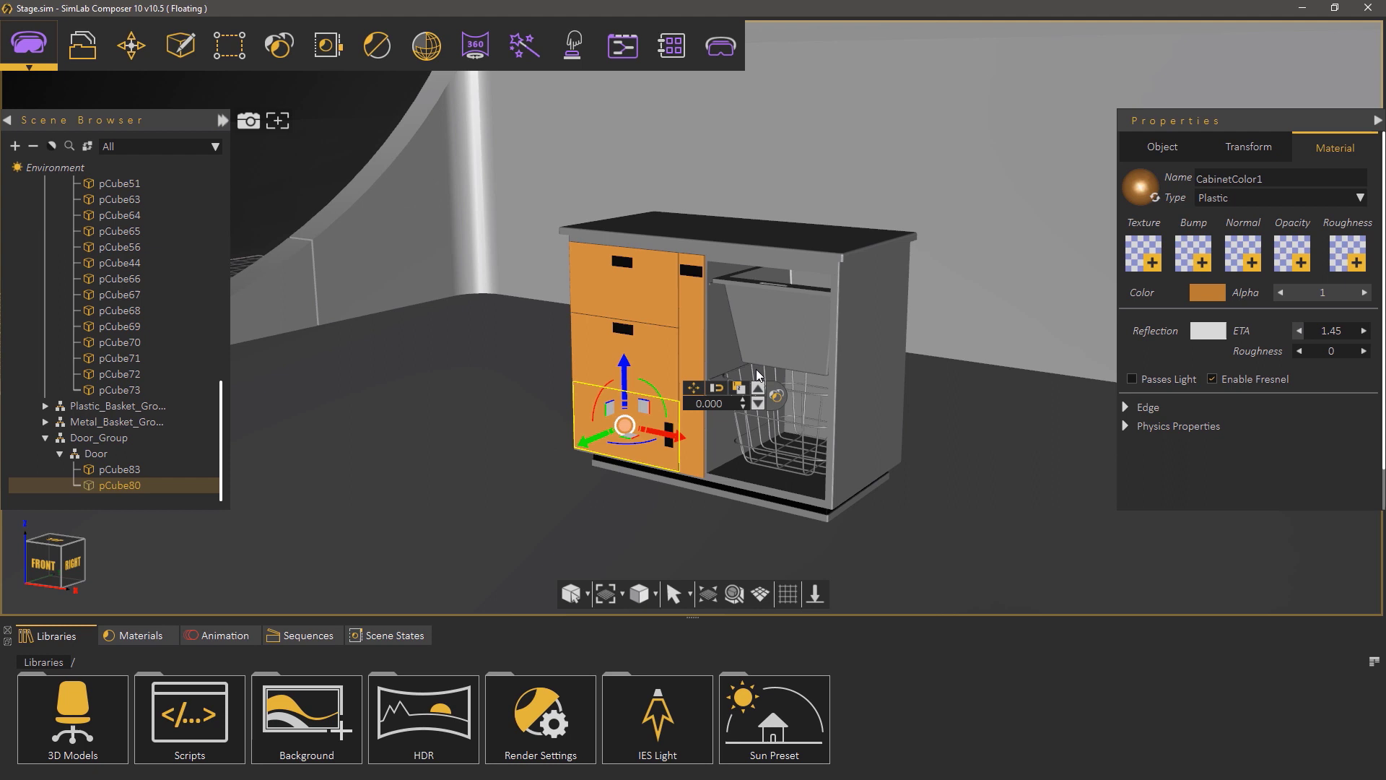
Step: Change the inner side panel's InnerPlates material to the Plastic type with the light grey colour #e3e3e3
{"action": "left_click", "coordinate": [725, 344]}
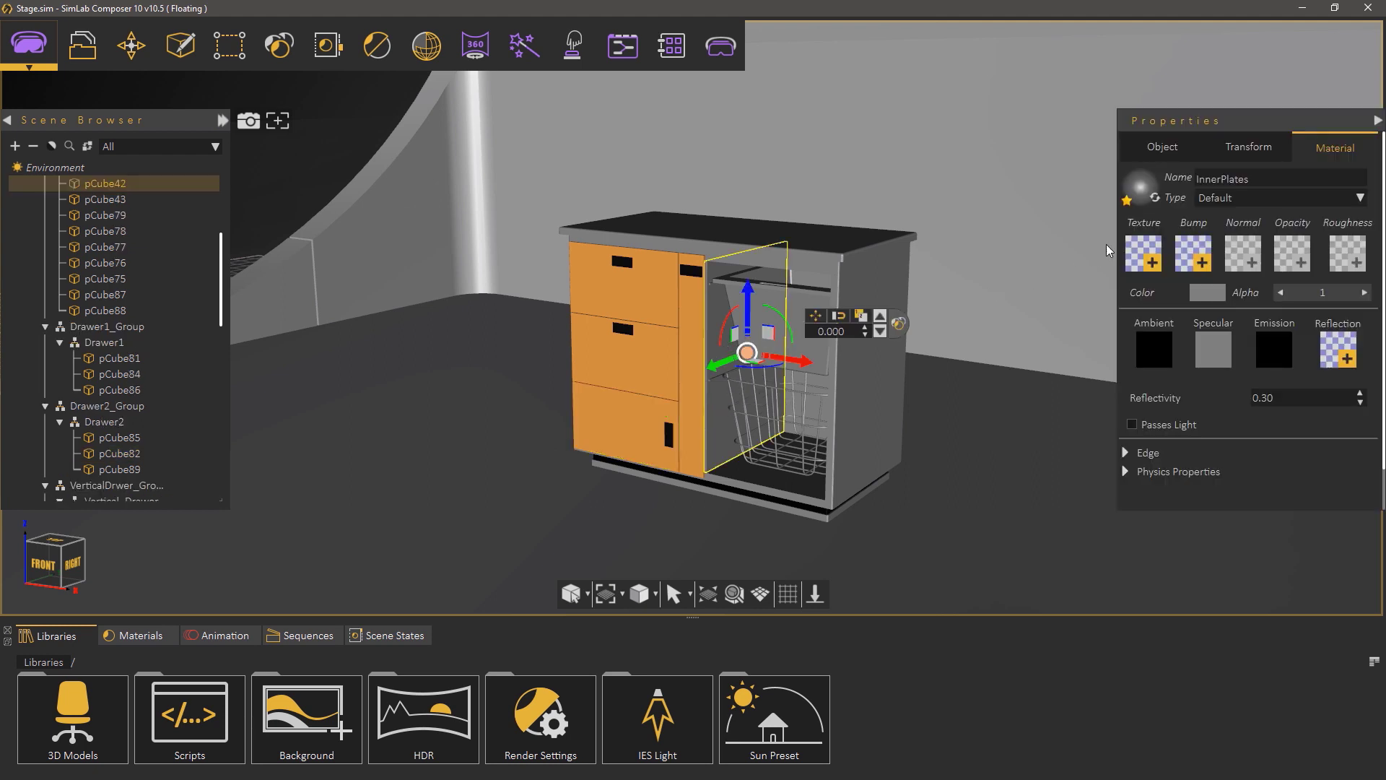
{"action": "left_click", "coordinate": [1224, 201]}
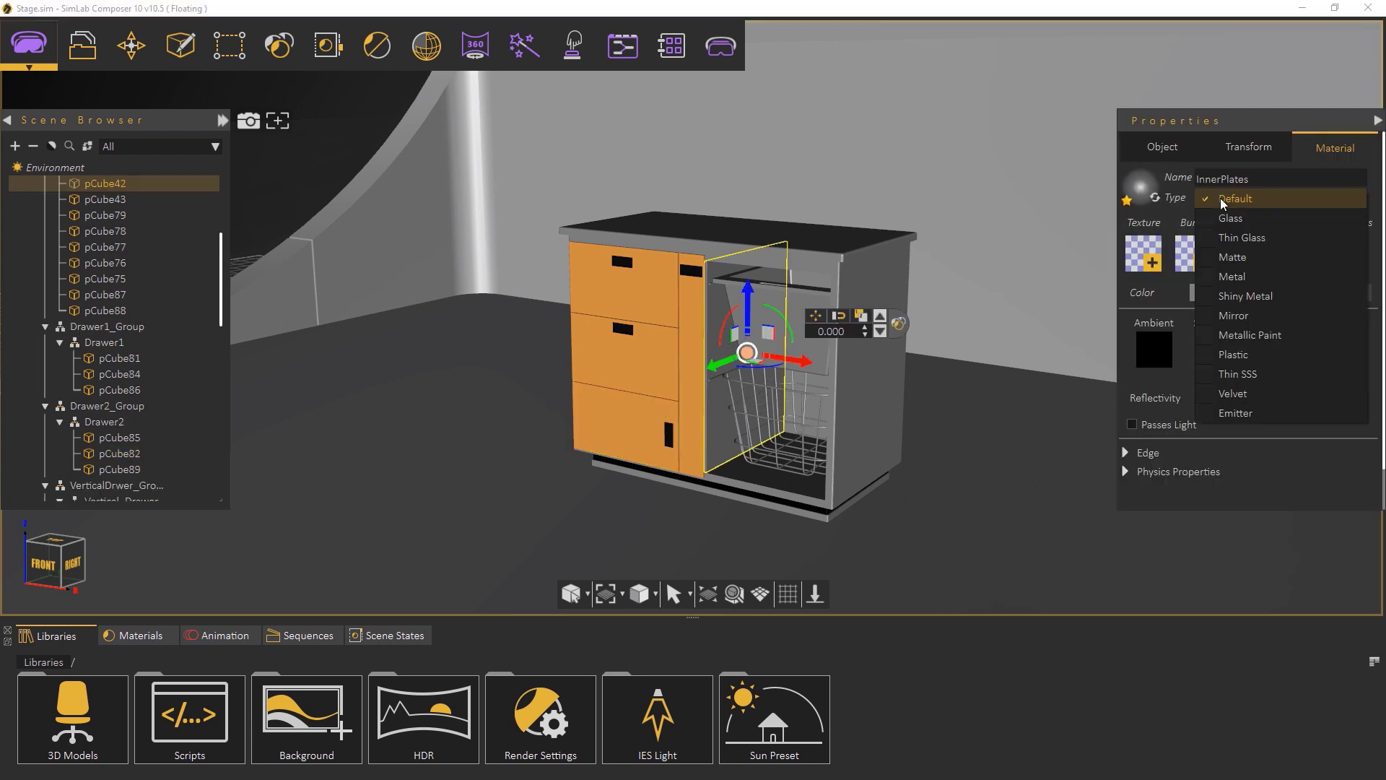
{"action": "left_click", "coordinate": [1229, 354]}
{"action": "left_click", "coordinate": [1202, 291]}
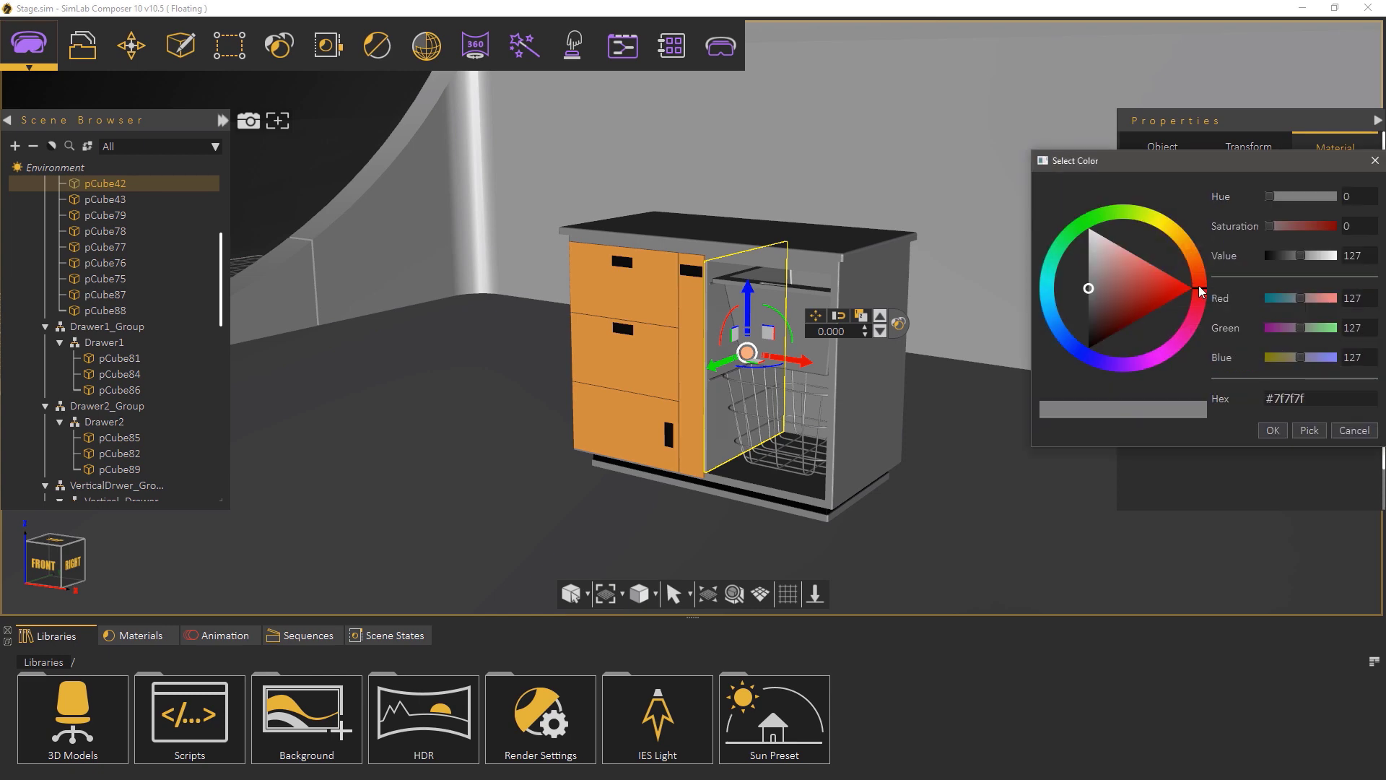
{"action": "left_click", "coordinate": [1089, 241]}
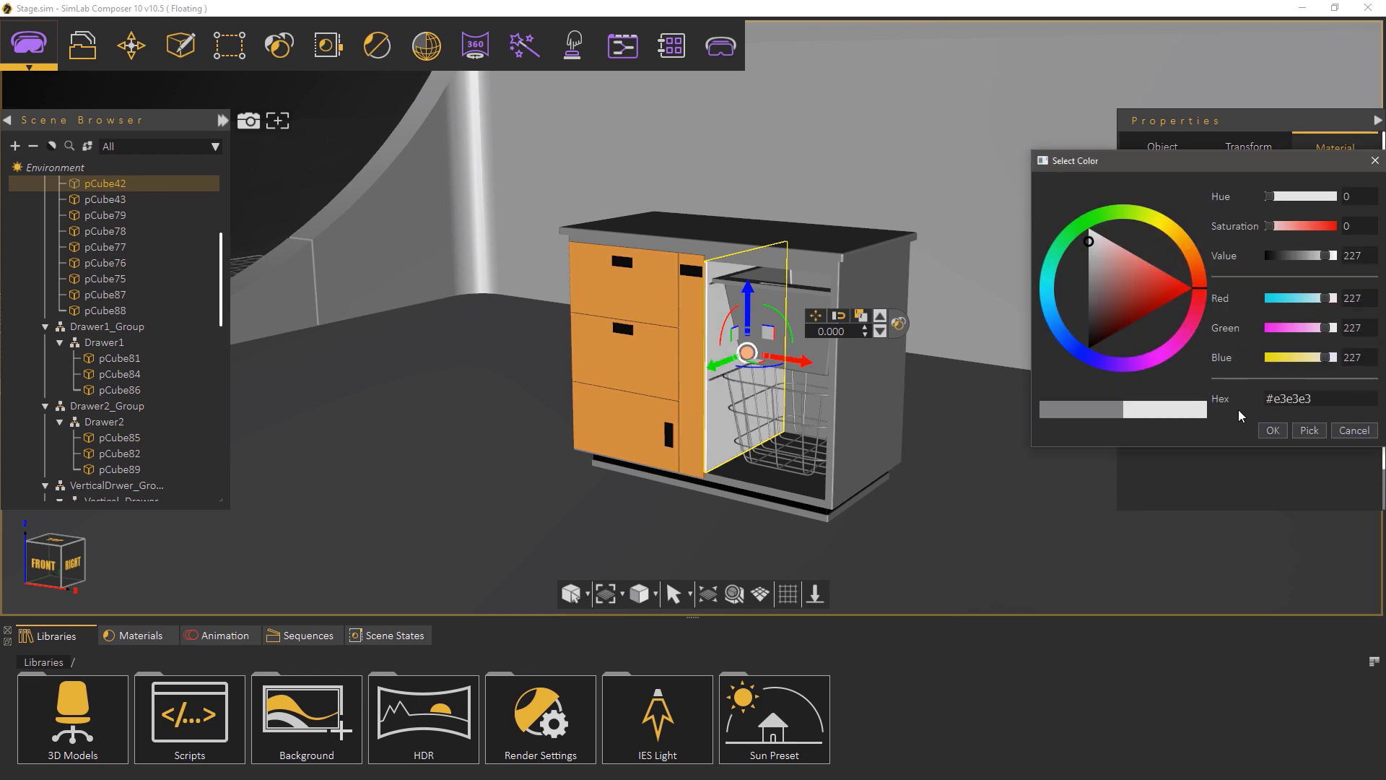
{"action": "left_click", "coordinate": [1272, 430]}
{"action": "middle_click_drag", "start_coordinate": [1106, 443], "coordinate": [873, 489]}
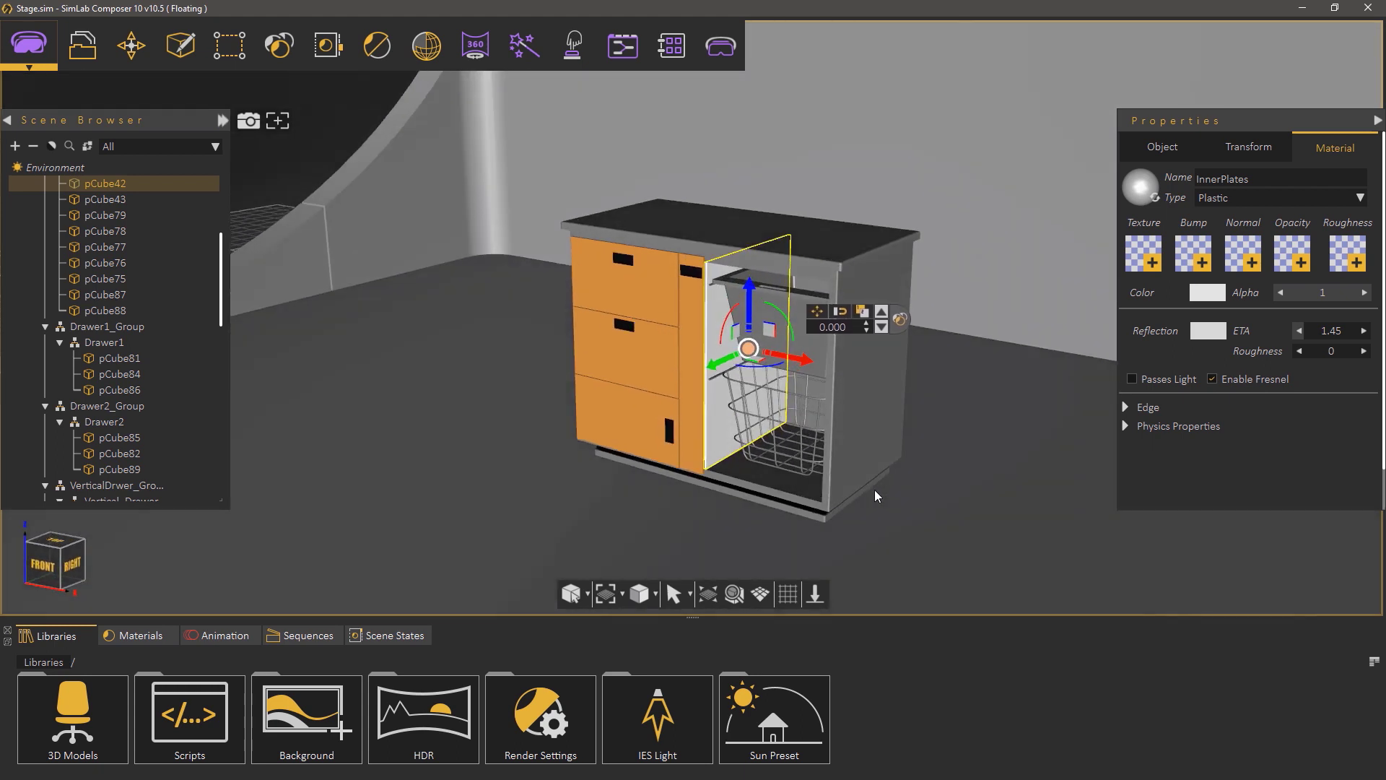
{"action": "left_click", "coordinate": [875, 491]}
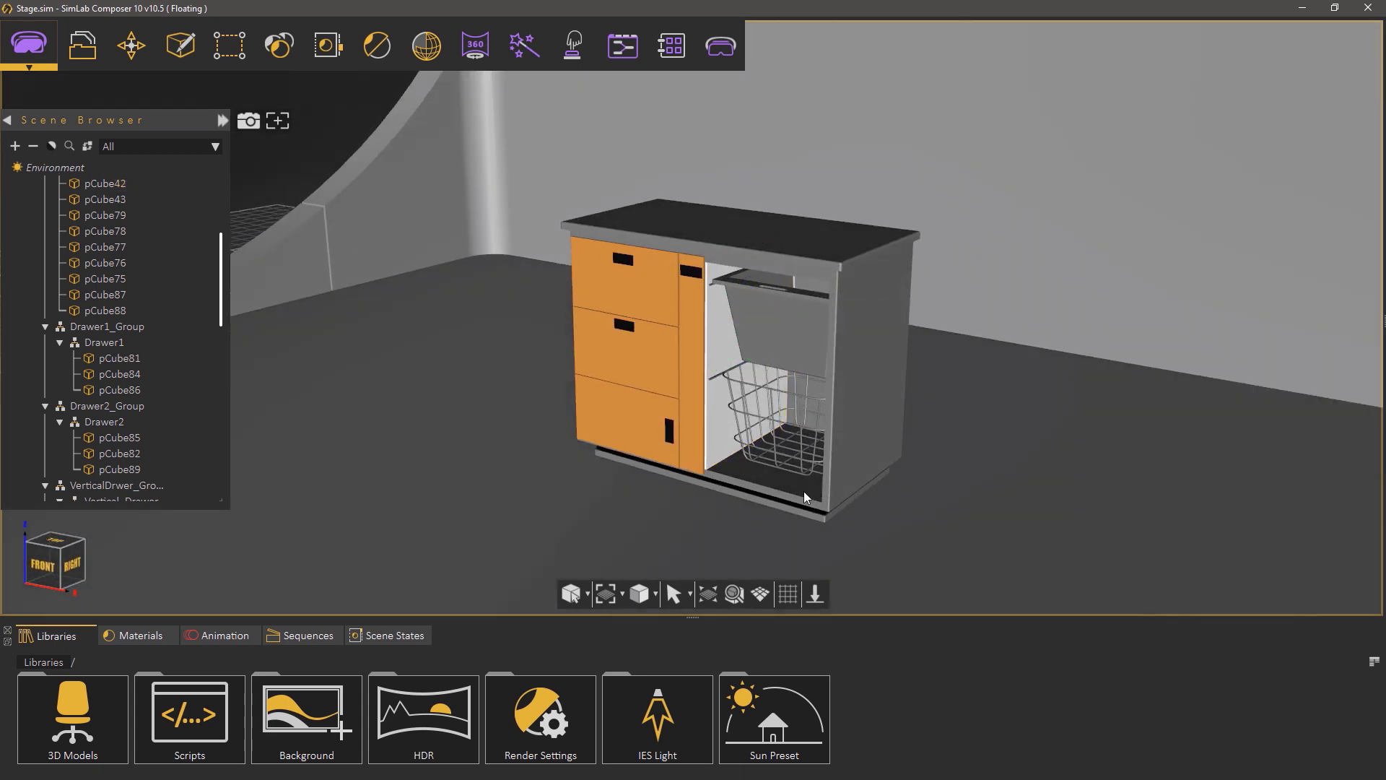
Step: Apply a dark marble material from the MarbleGranite Floor category to the cabinet's top
{"action": "left_click", "coordinate": [158, 636]}
{"action": "scroll", "coordinate": [142, 677], "scroll_direction": "down", "scroll_amount": 3}
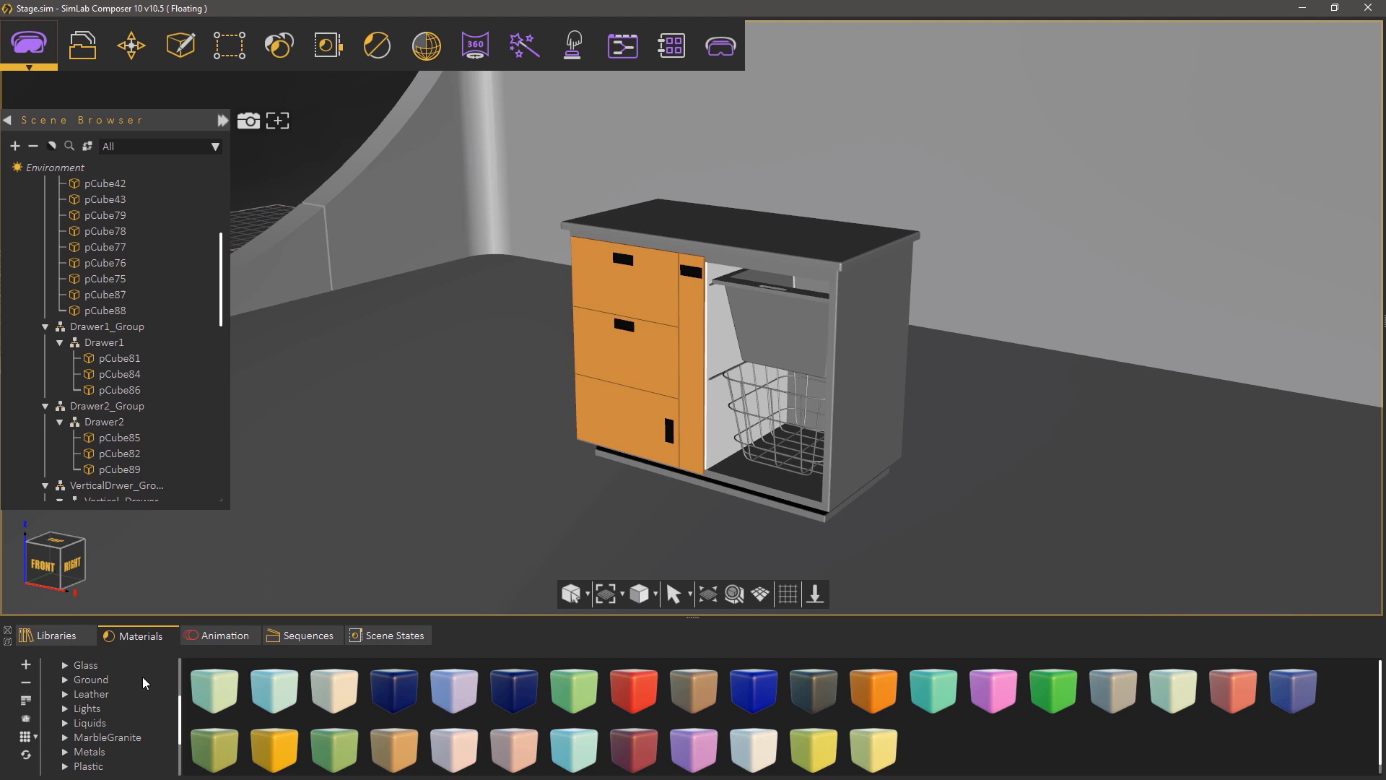
{"action": "left_click", "coordinate": [130, 665]}
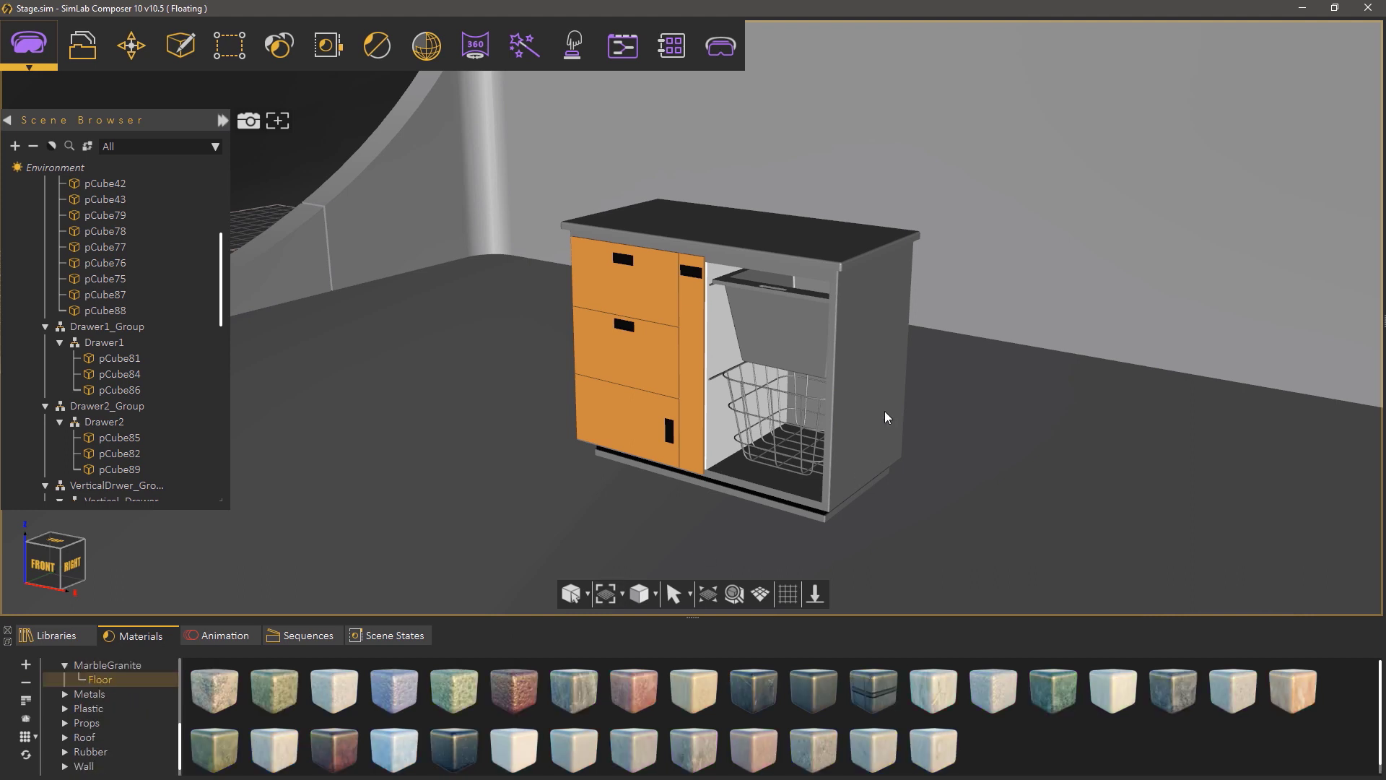
{"action": "middle_click_drag", "start_coordinate": [885, 411], "coordinate": [939, 354]}
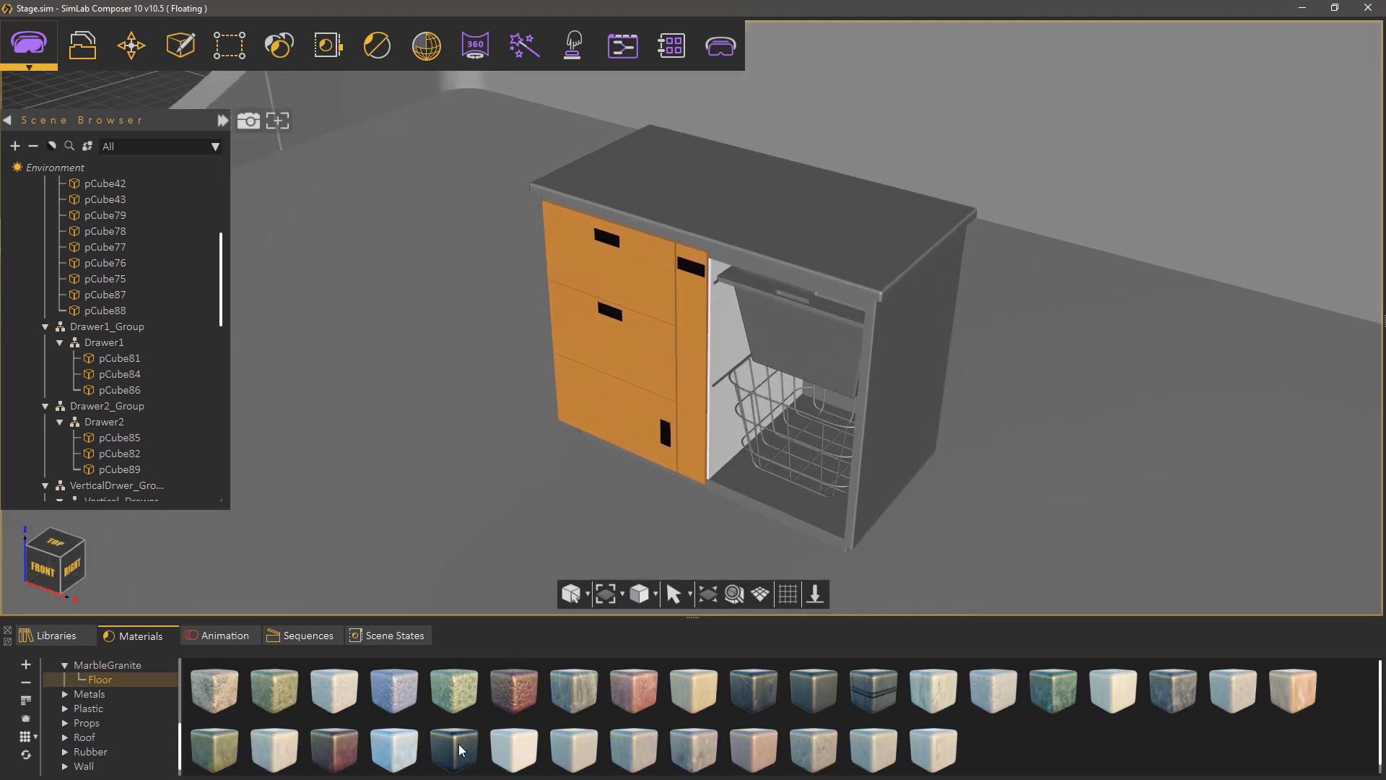
{"action": "left_click_drag", "start_coordinate": [459, 747], "coordinate": [761, 263]}
{"action": "left_click_drag", "start_coordinate": [781, 214], "coordinate": [781, 214]}
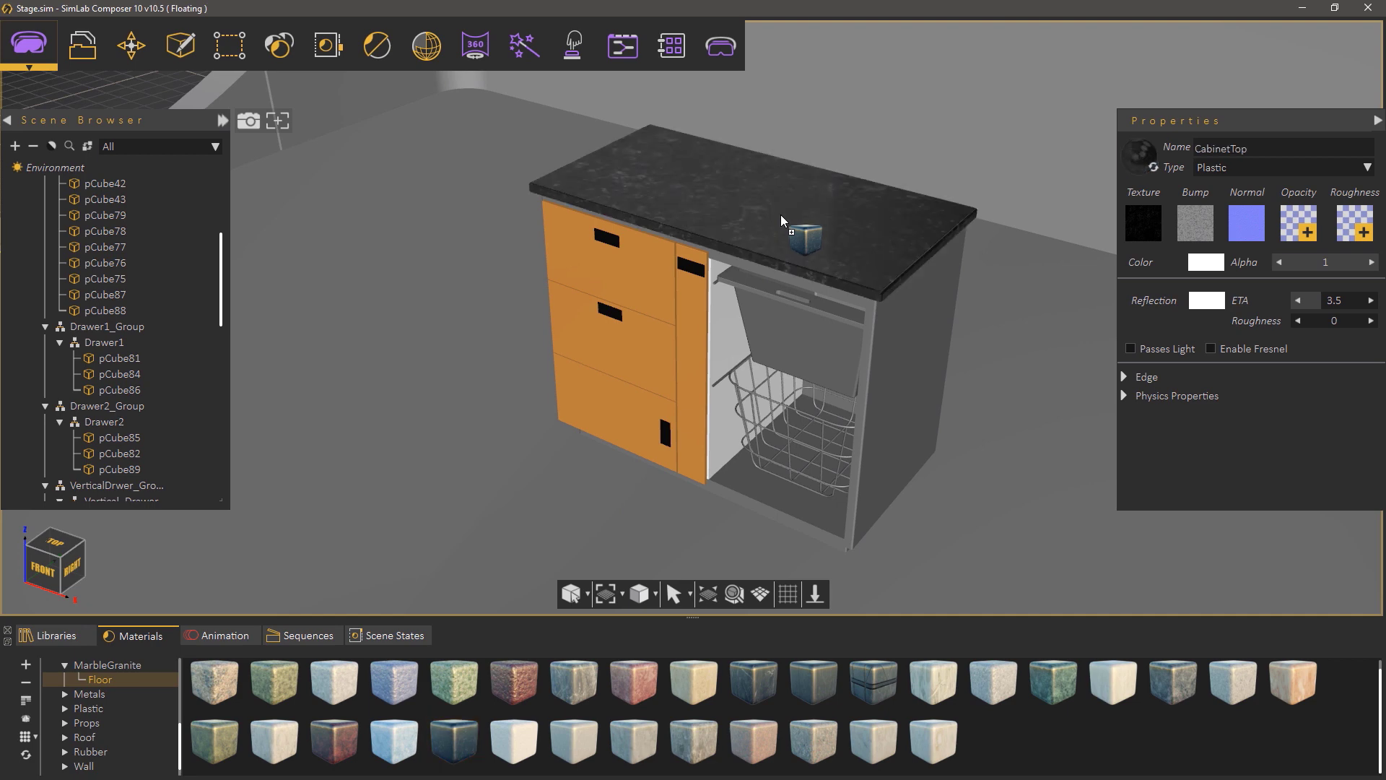
{"action": "middle_click_drag", "start_coordinate": [769, 325], "coordinate": [697, 253]}
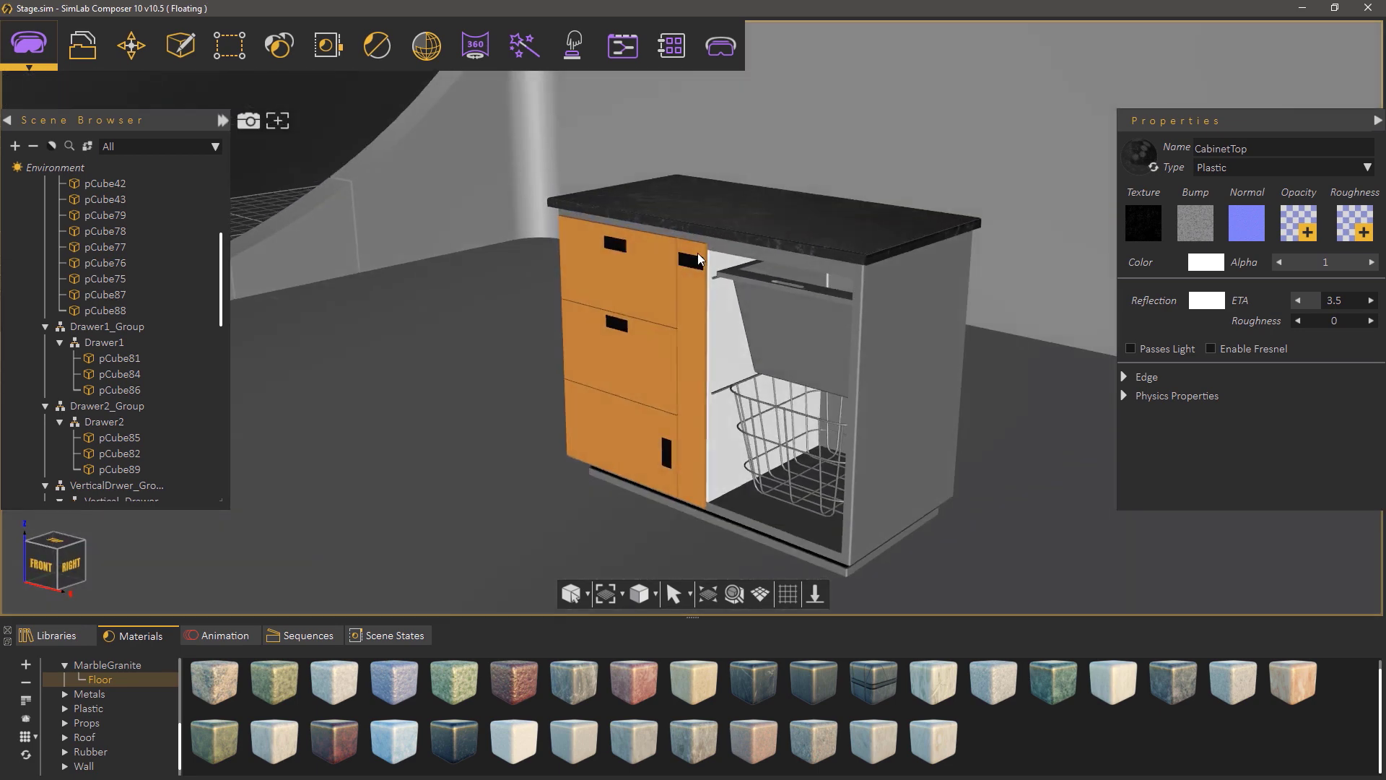
Step: Change the outer side panel's CabinetColor2 material to the Plastic type with the light grey colour #d3cccc
{"action": "left_click", "coordinate": [906, 370]}
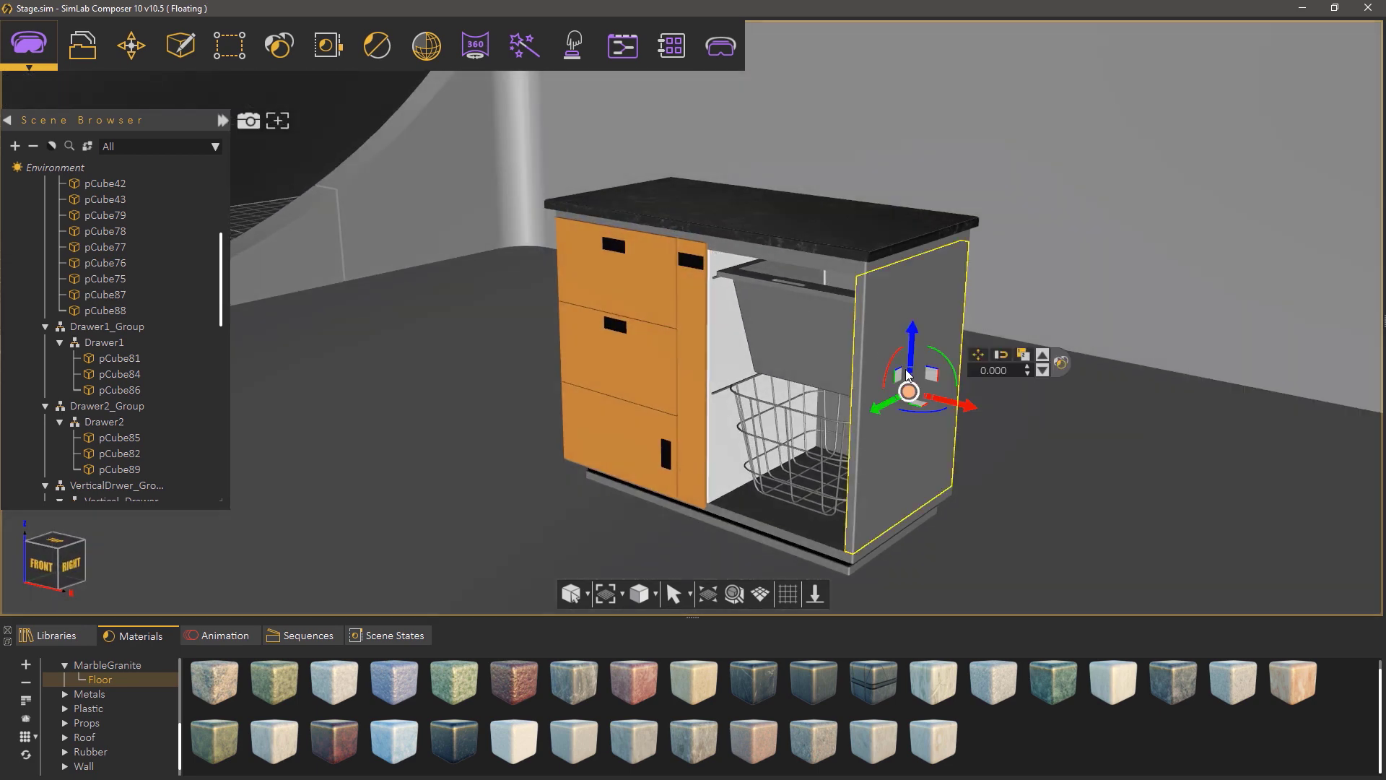
{"action": "left_click", "coordinate": [1226, 202]}
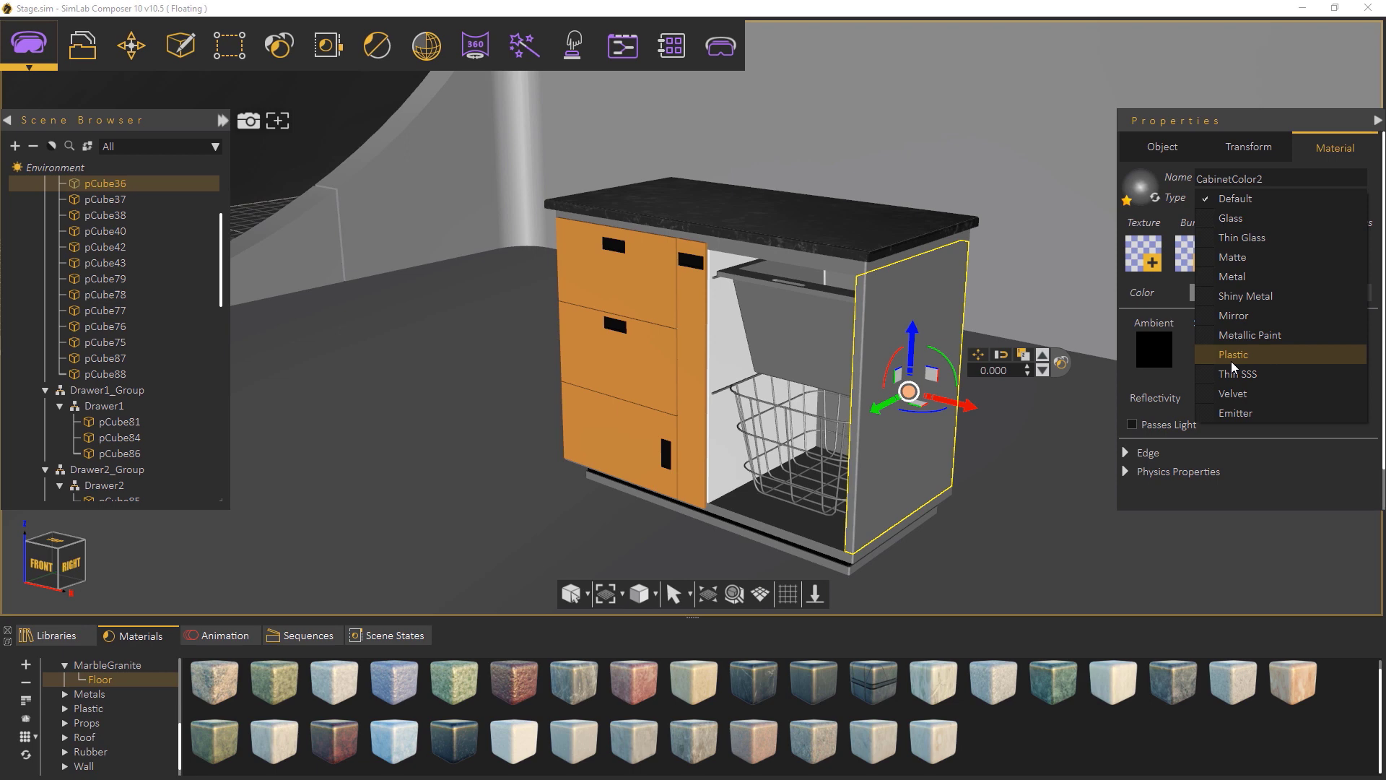
{"action": "left_click", "coordinate": [1232, 359]}
{"action": "left_click", "coordinate": [1210, 295]}
{"action": "left_click", "coordinate": [1090, 250]}
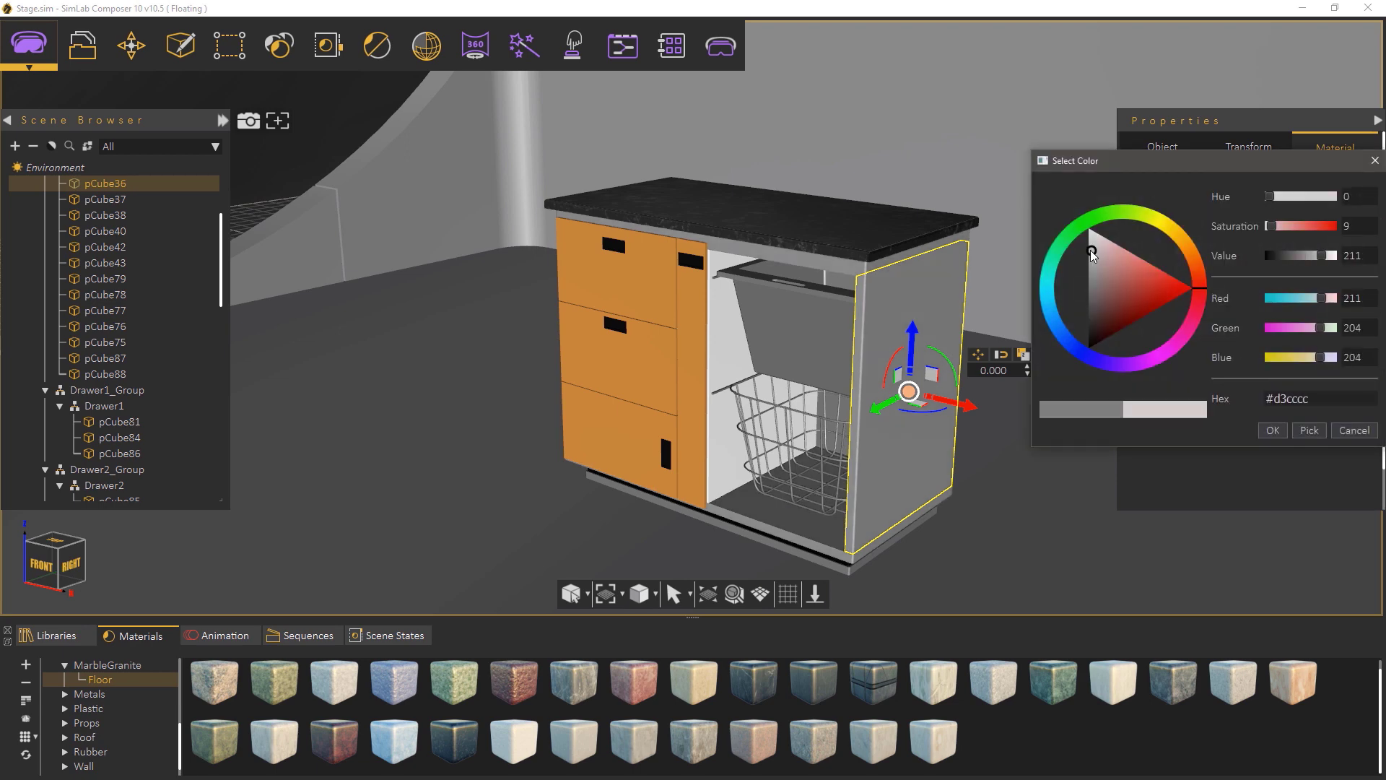
{"action": "left_click", "coordinate": [1268, 430]}
Step: Apply the side panel's light grey CabinetColor2 plastic material to the cabinet's base
{"action": "left_click_drag", "start_coordinate": [1019, 524], "coordinate": [999, 363]}
{"action": "left_click_drag", "start_coordinate": [1140, 194], "coordinate": [850, 526]}
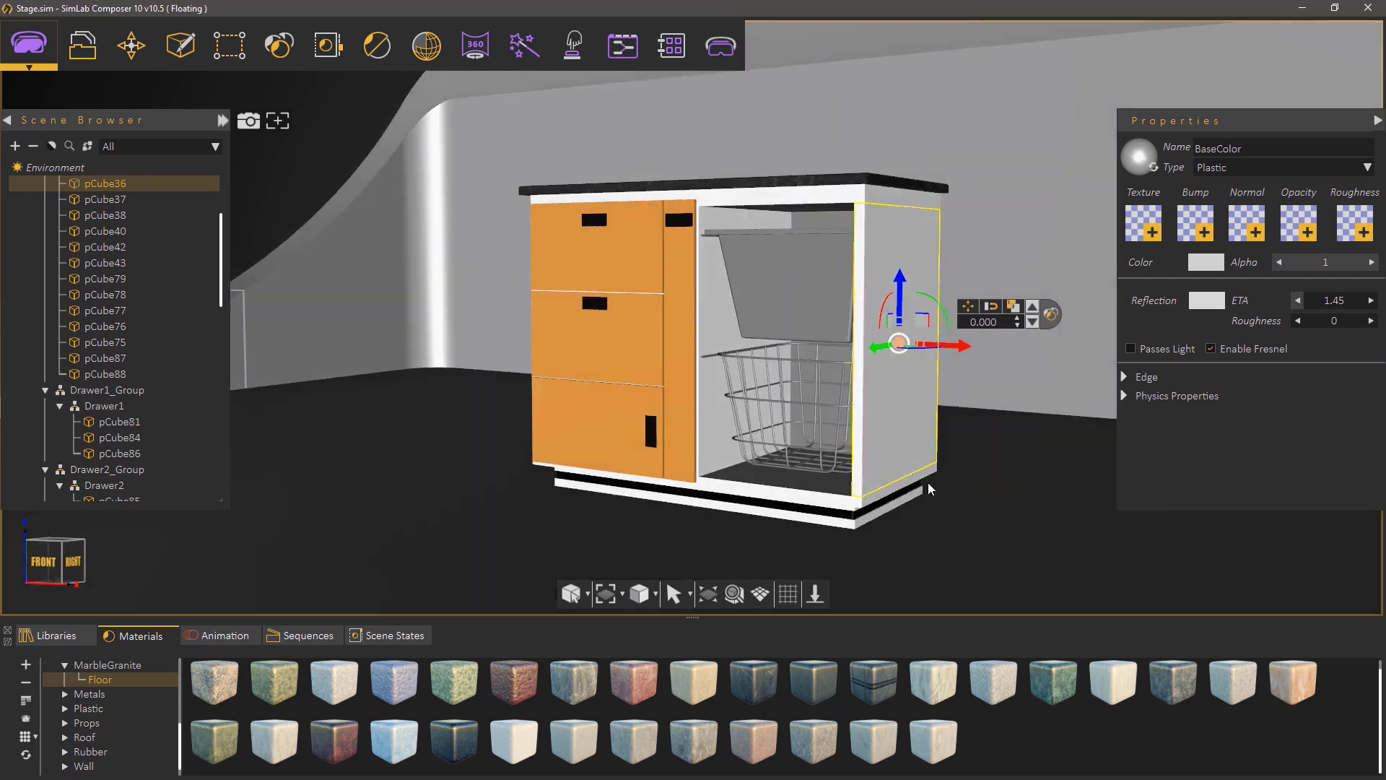
{"action": "left_click_drag", "start_coordinate": [929, 483], "coordinate": [935, 513]}
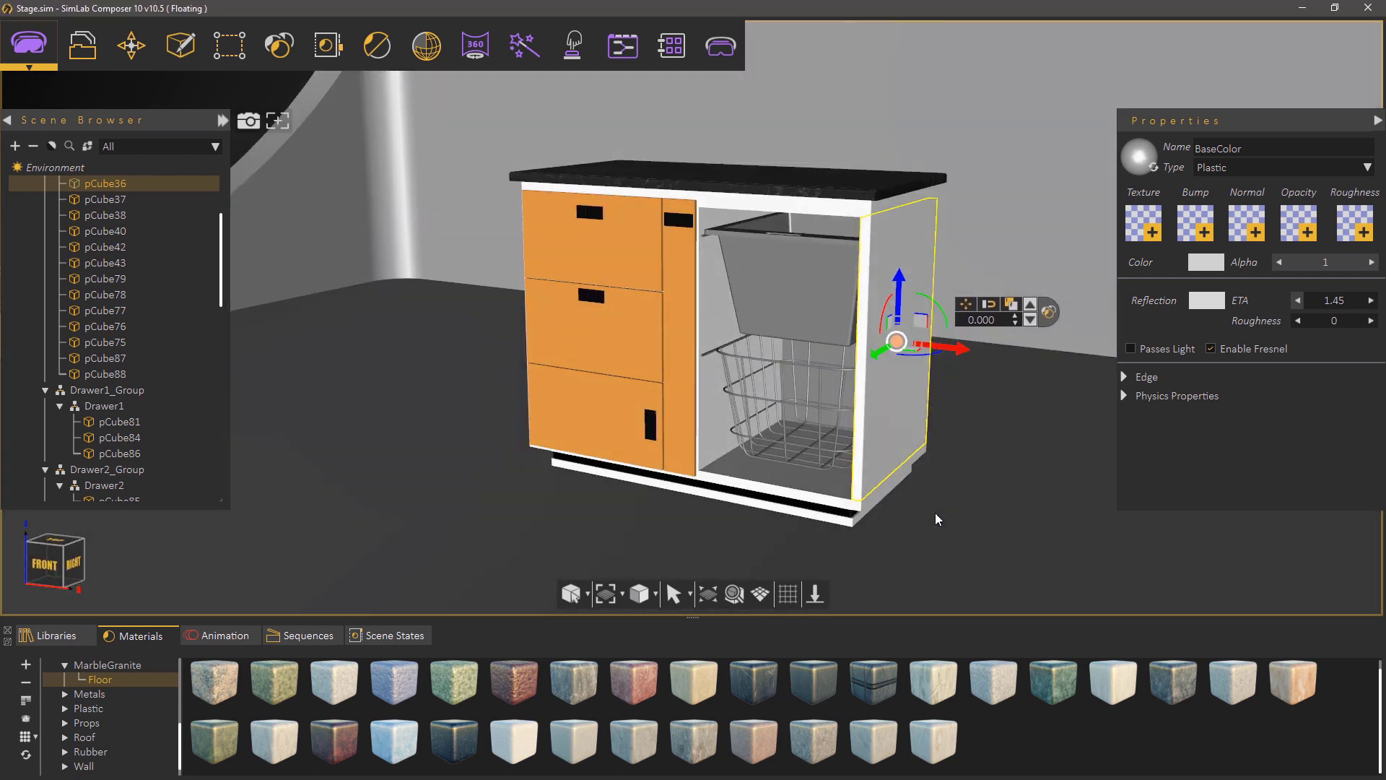
Step: Change the upper basket's Plastic_Basket material to the Plastic type with the pale yellow colour #dcd894
{"action": "left_click", "coordinate": [807, 289]}
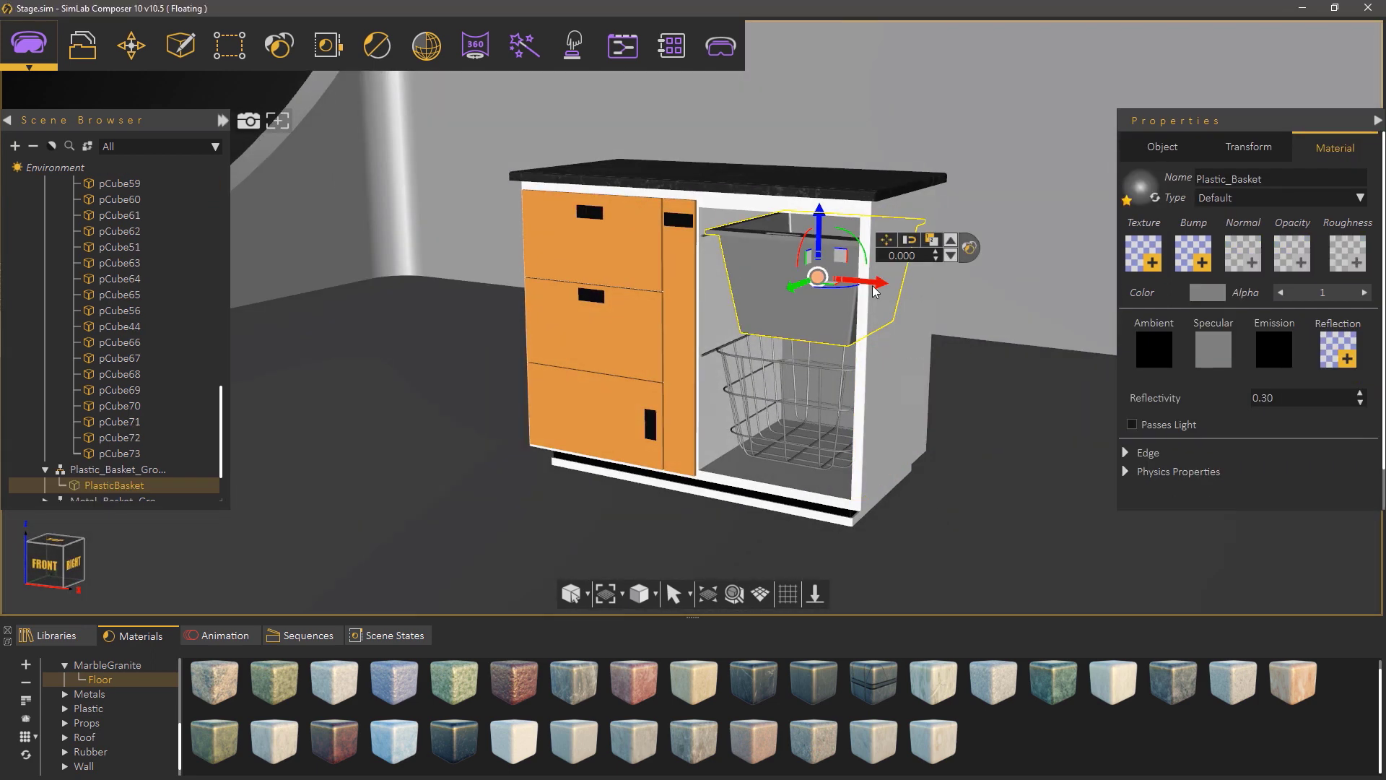
{"action": "left_click", "coordinate": [1214, 197]}
{"action": "left_click", "coordinate": [1233, 354]}
{"action": "left_click", "coordinate": [1215, 293]}
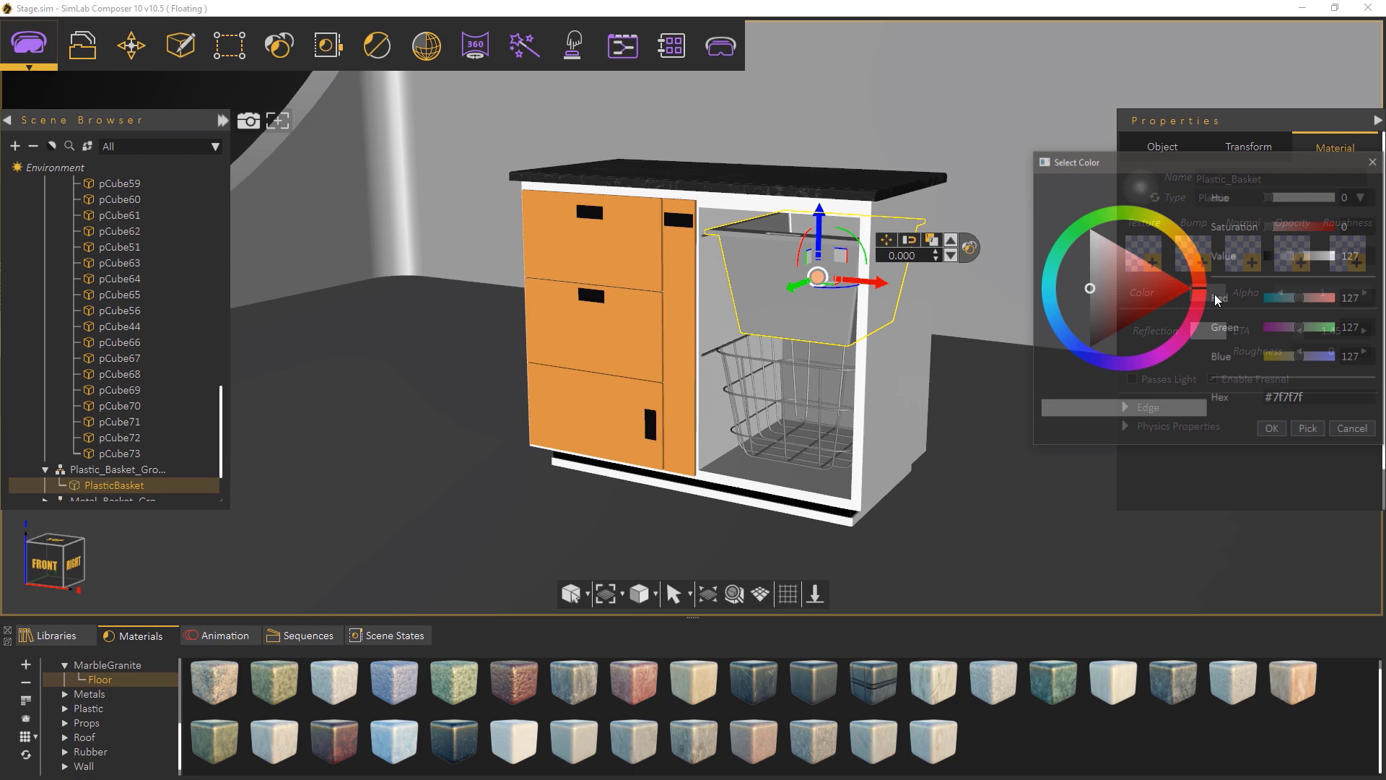
{"action": "left_click_drag", "start_coordinate": [1176, 244], "coordinate": [1163, 224]}
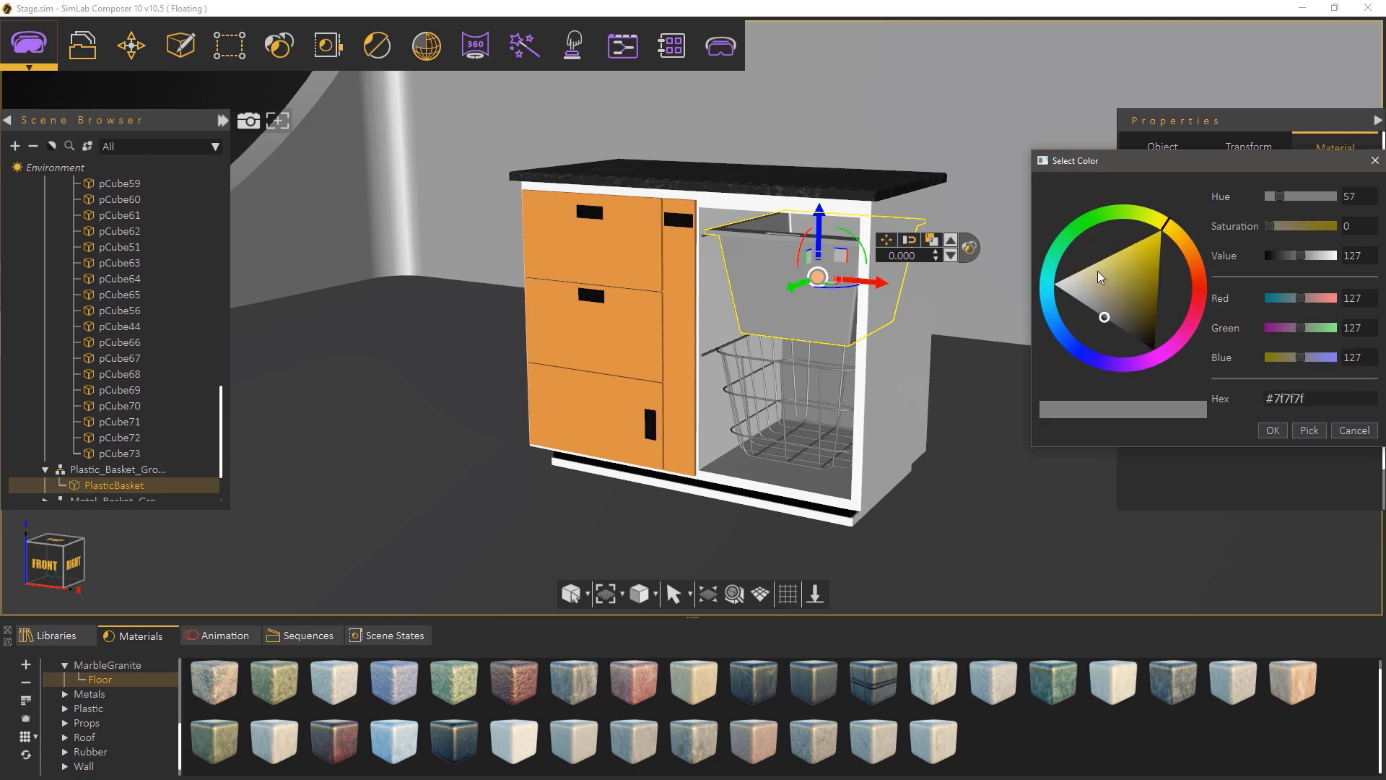
{"action": "left_click_drag", "start_coordinate": [1096, 271], "coordinate": [1098, 279]}
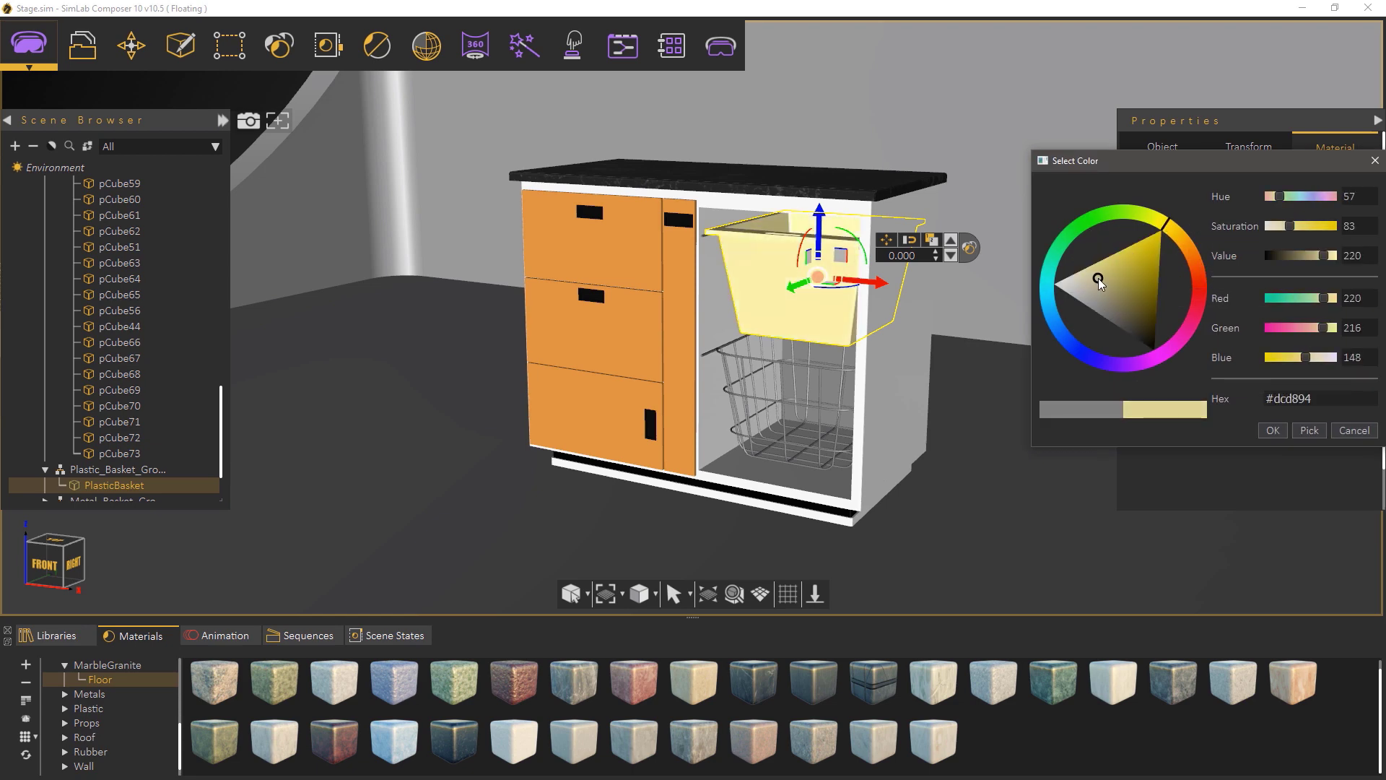
{"action": "left_click", "coordinate": [1273, 430]}
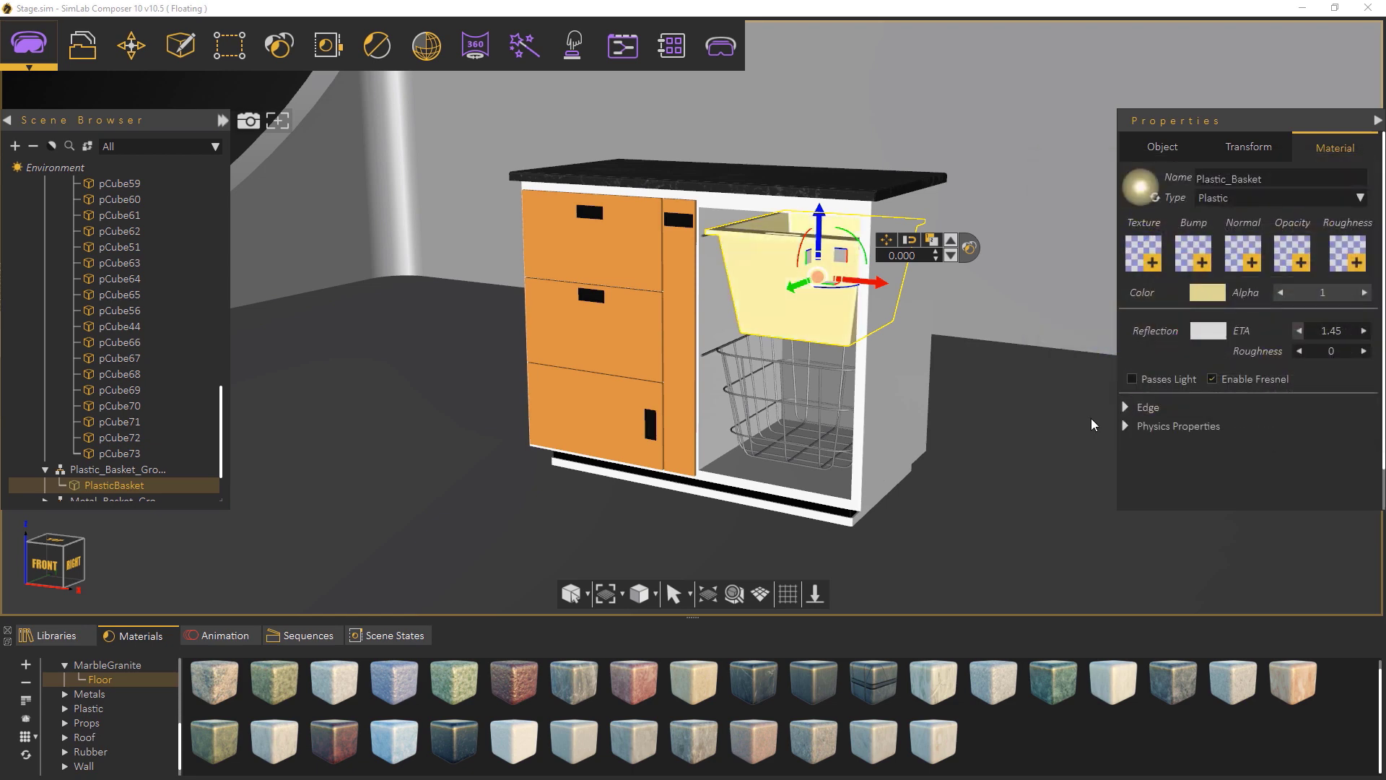
Step: Change the wire basket's Chrome material to the Metal type with the Chrome metal preset
{"action": "left_click", "coordinate": [780, 362]}
{"action": "left_click_drag", "start_coordinate": [760, 413], "coordinate": [886, 418]}
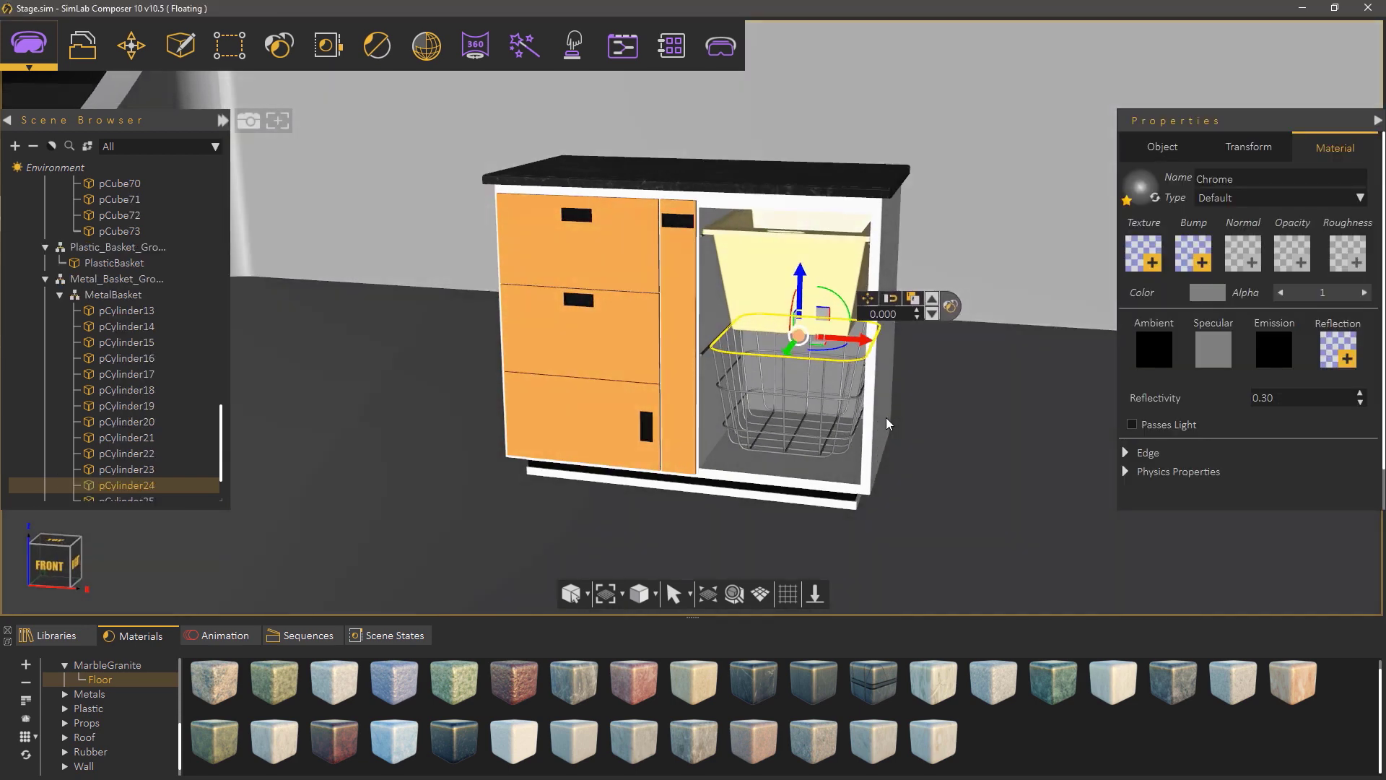
{"action": "left_click", "coordinate": [1238, 200]}
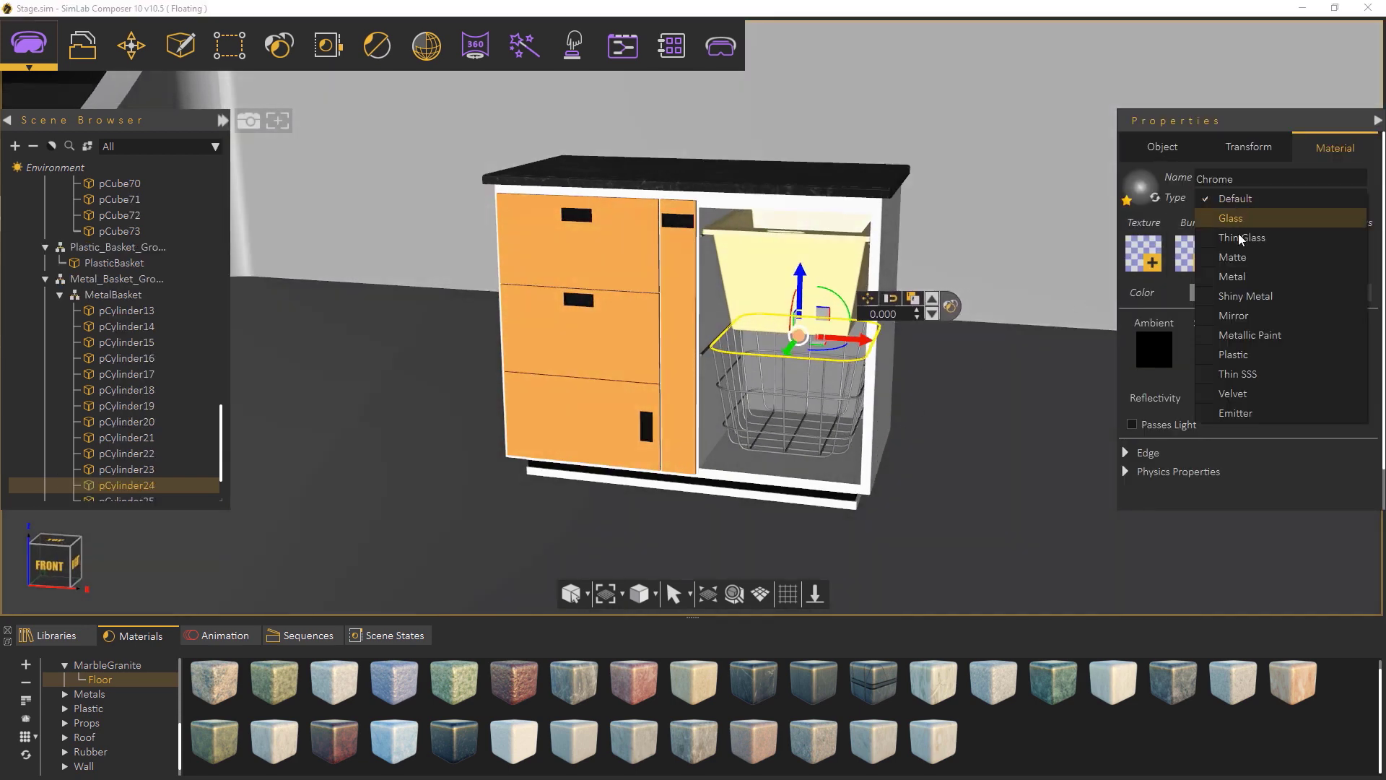
{"action": "left_click", "coordinate": [1233, 278]}
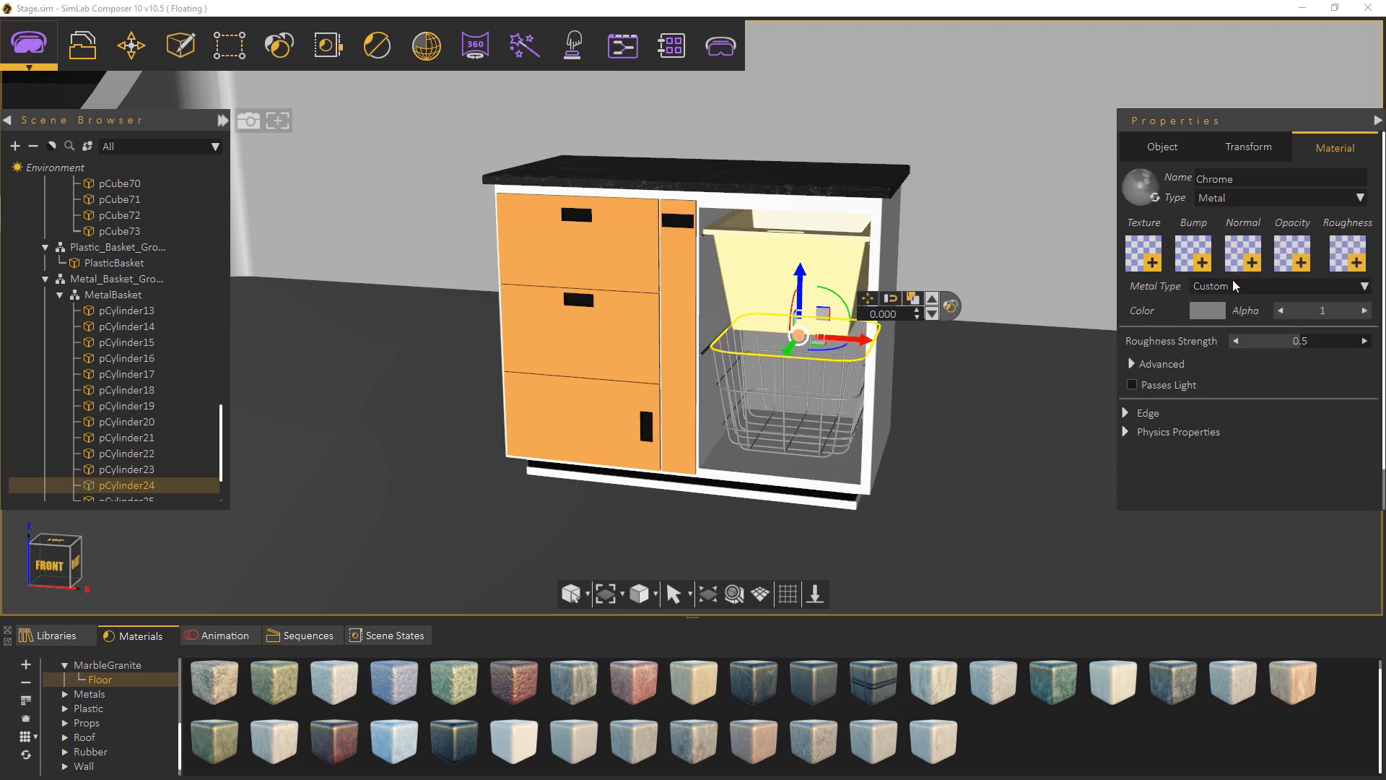
{"action": "left_click", "coordinate": [1245, 285]}
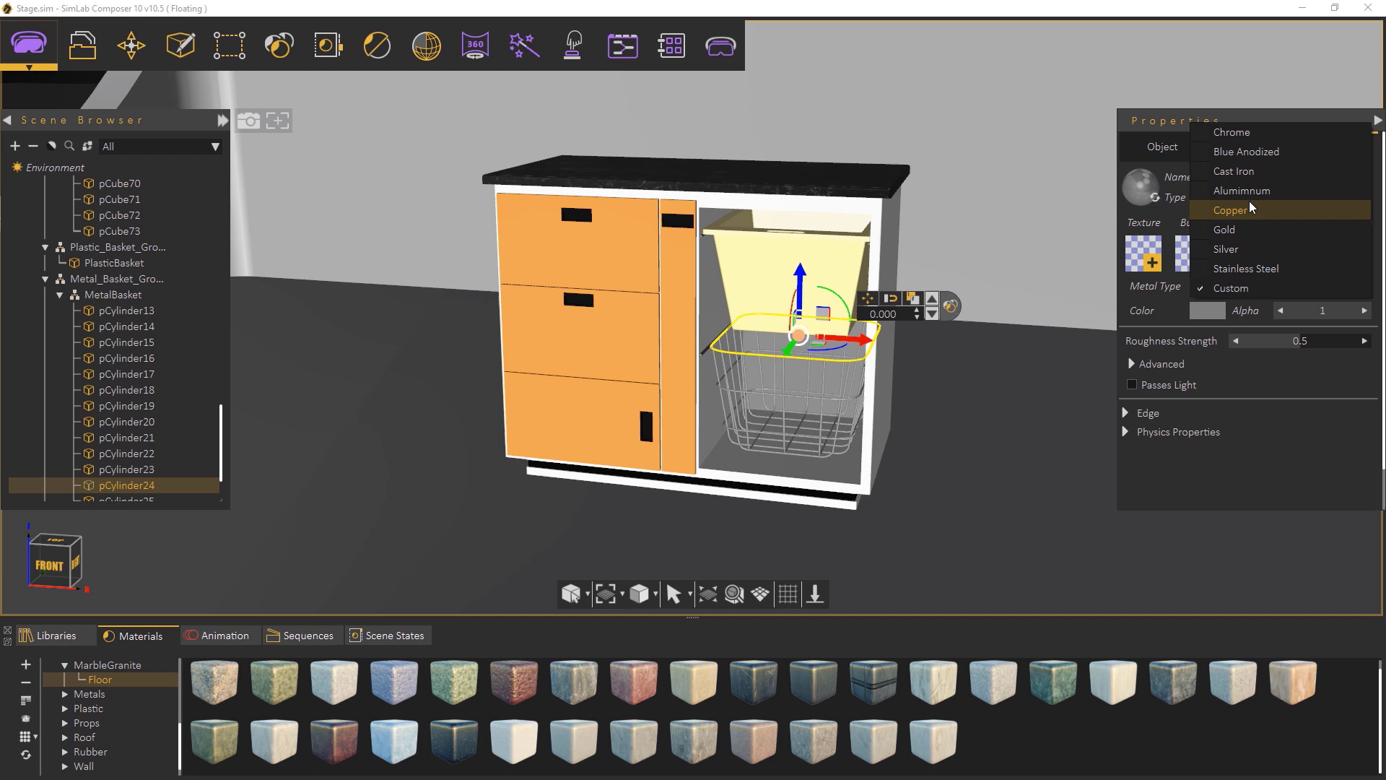
{"action": "left_click", "coordinate": [1251, 139]}
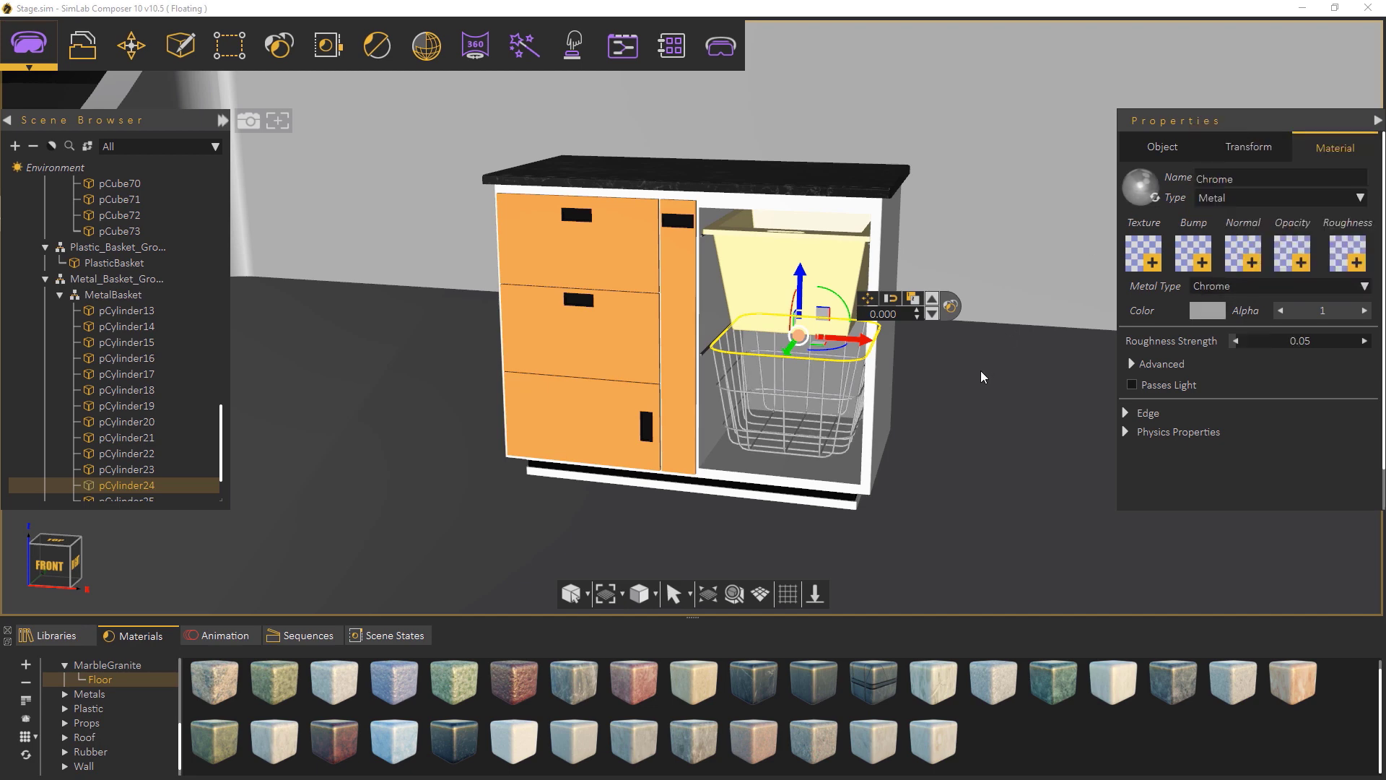
{"action": "left_click_drag", "start_coordinate": [967, 409], "coordinate": [1019, 403]}
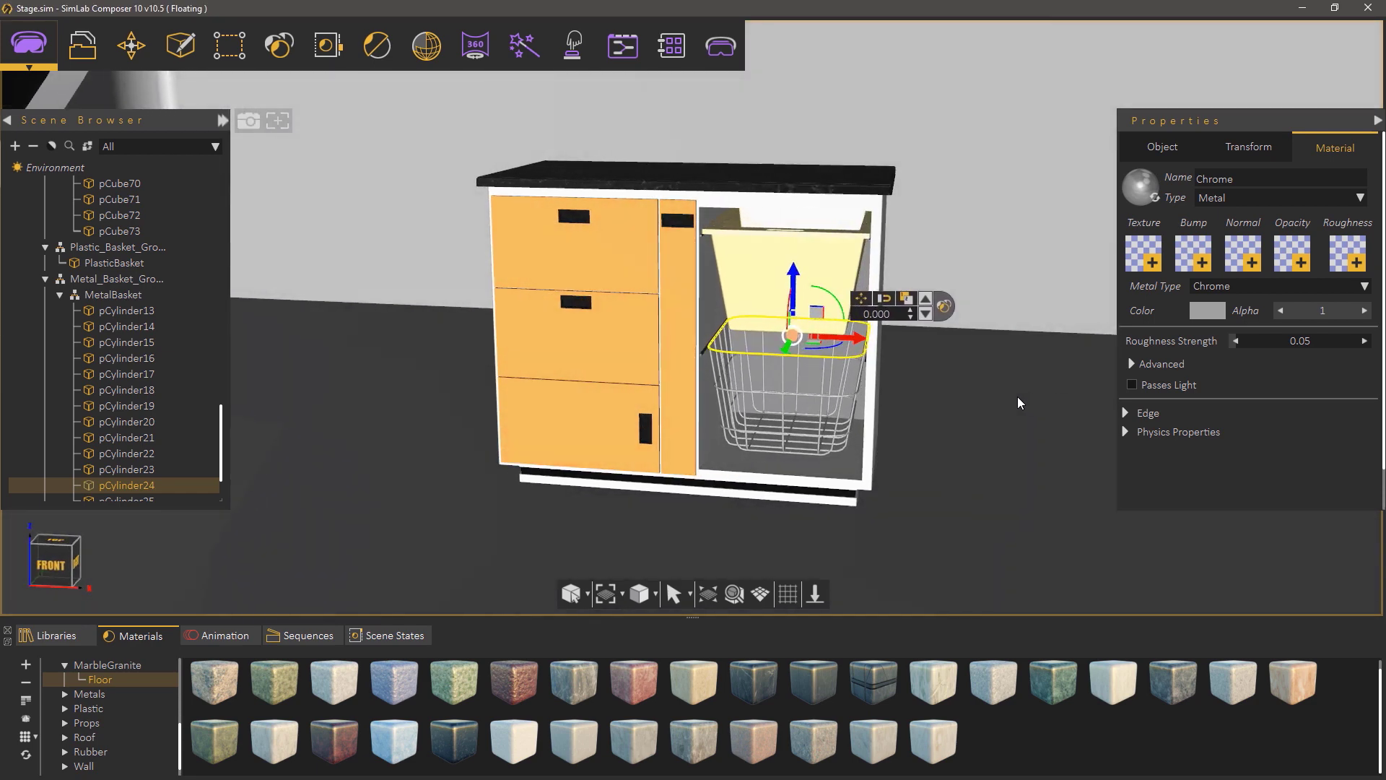